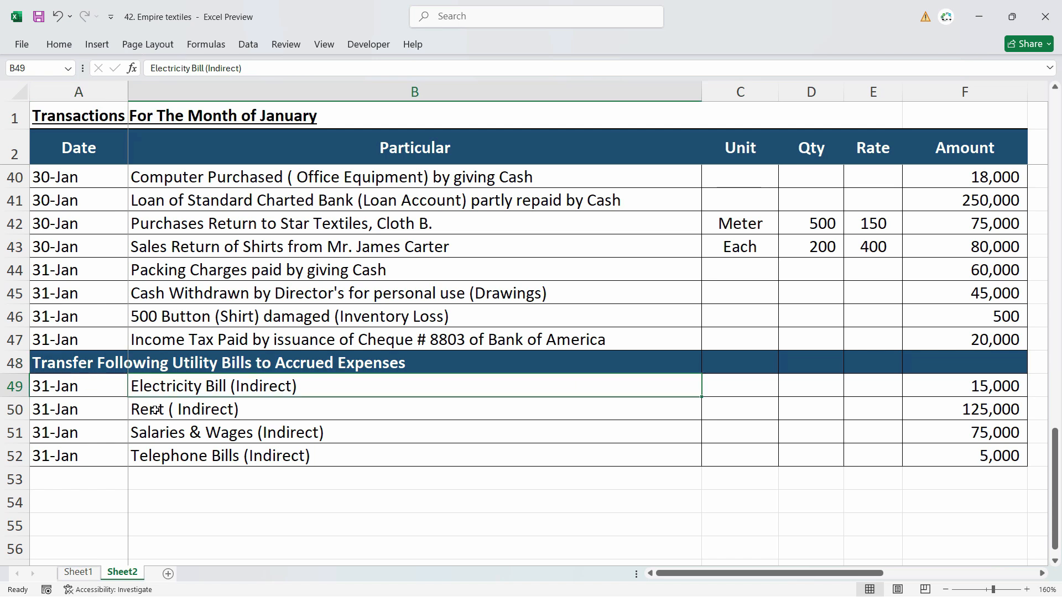
# Review the four utility bills and their dates listed under Transfer Following Utility Bills to Accrued Expenses.
pyautogui.moveTo(193, 394); pyautogui.dragTo(193, 458)
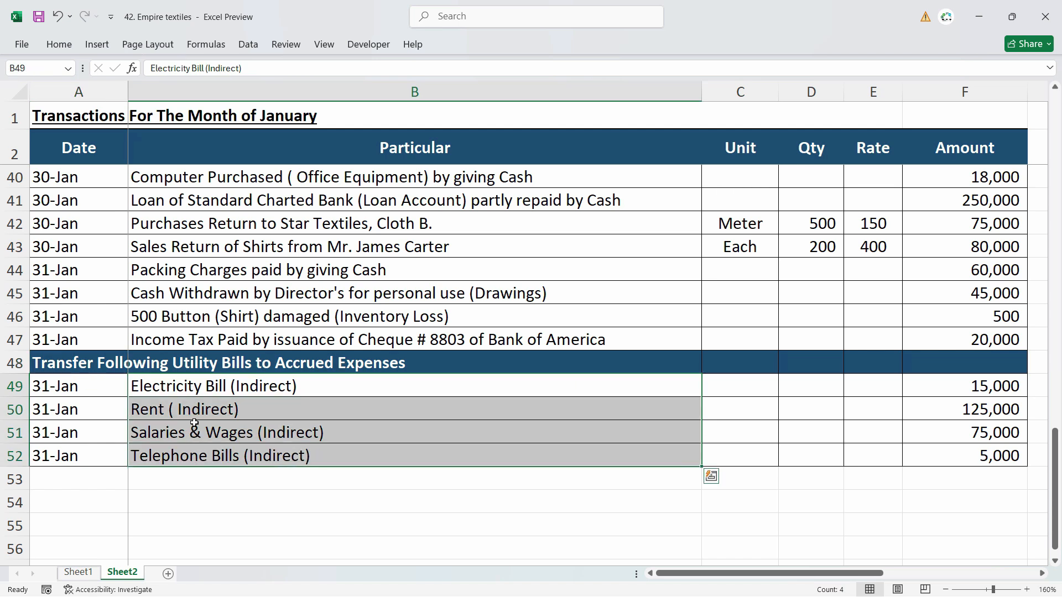
pyautogui.click(197, 391)
pyautogui.click(194, 416)
pyautogui.click(195, 394)
pyautogui.click(195, 419)
pyautogui.click(86, 388)
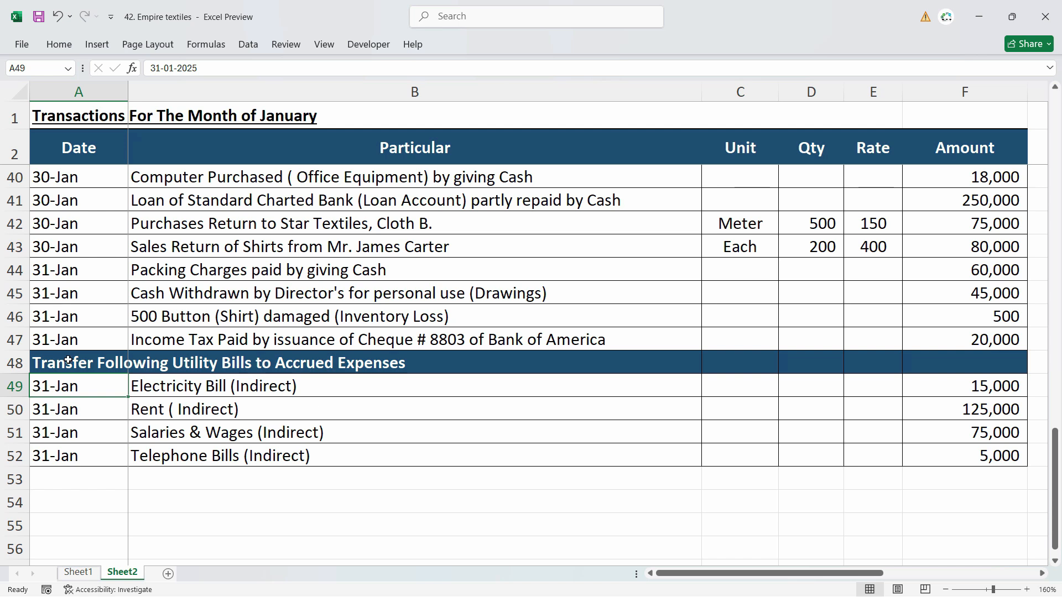
pyautogui.click(232, 388)
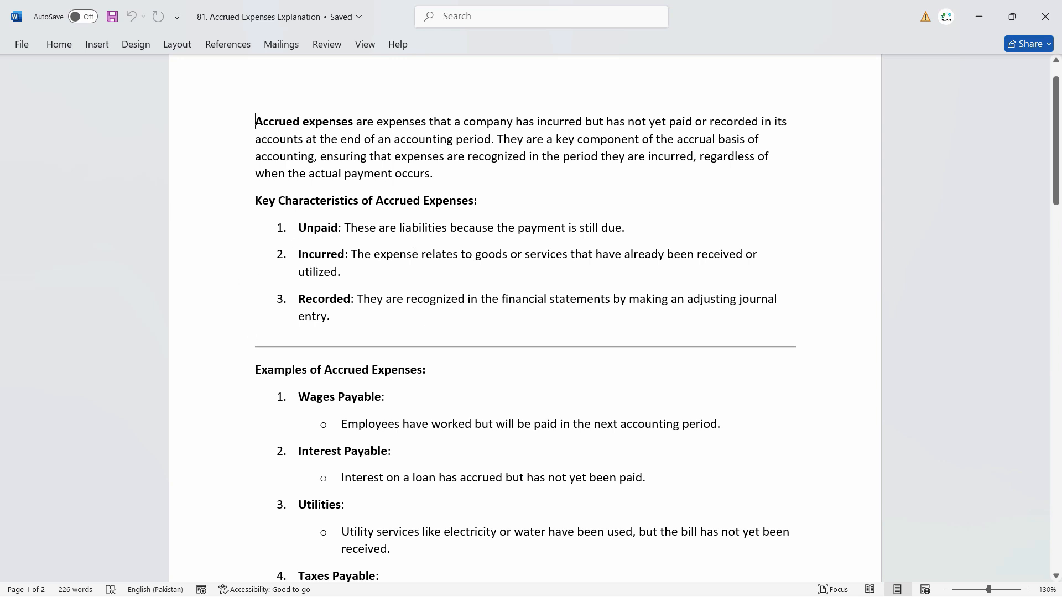
# Read through the definition, examples and journal entry sections of the Accrued Expenses Explanation document.
pyautogui.scroll(-6, 414, 252)
pyautogui.scroll(4, 431, 215)
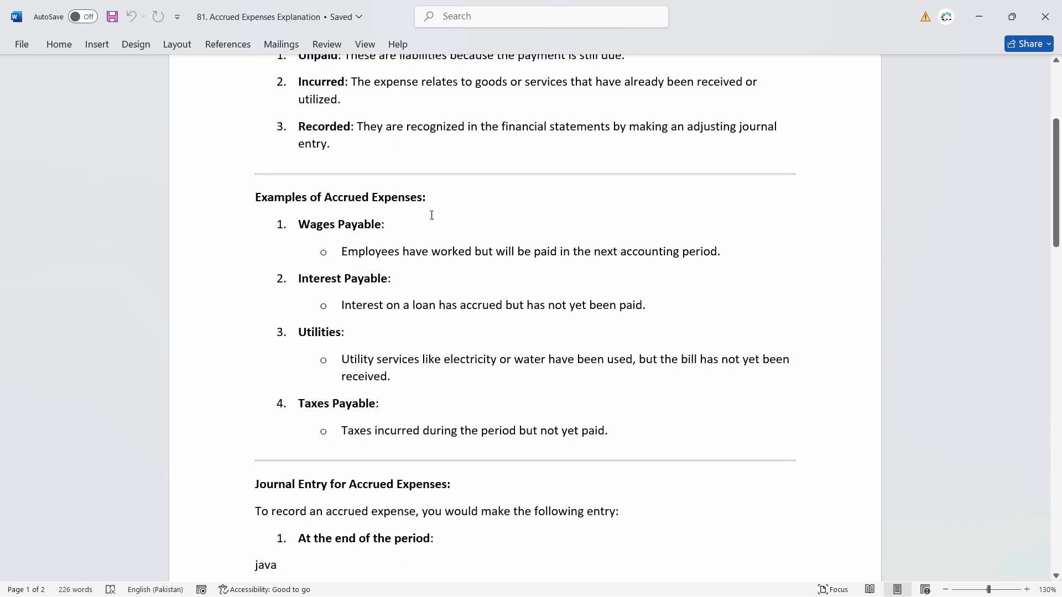
pyautogui.scroll(-4, 385, 330)
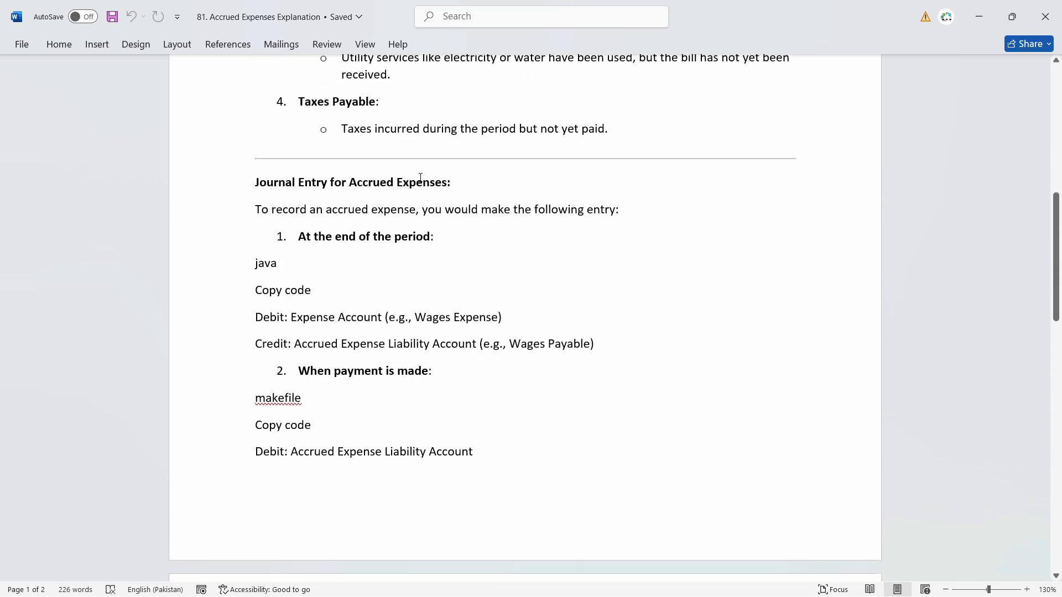
pyautogui.scroll(8, 761, 356)
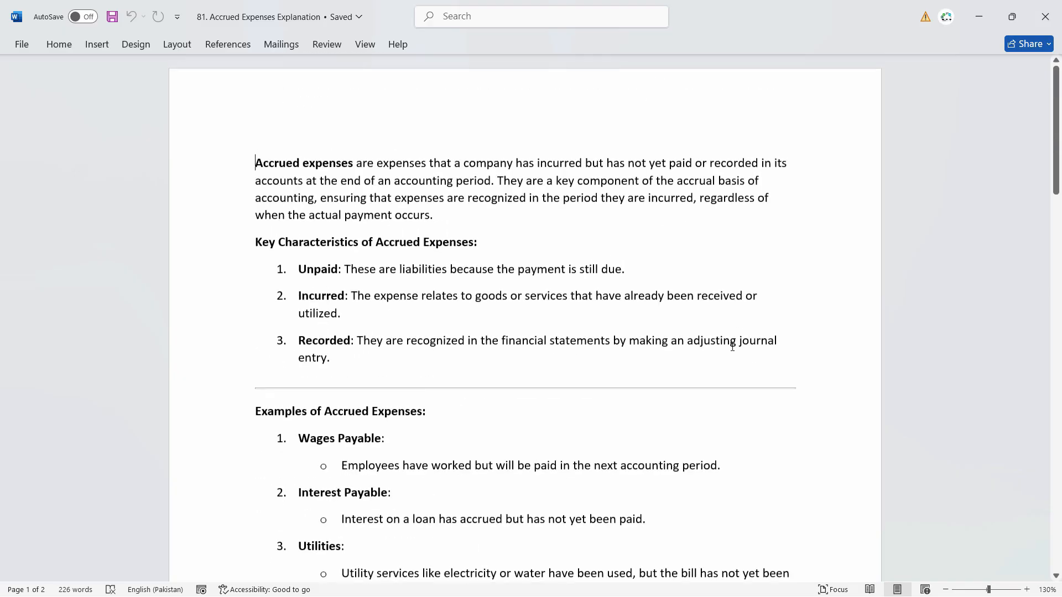
# Check the utility bills' dates in the Excel sheet, and switch to TallyPrime to start a Journal voucher.
pyautogui.hotkey('alt', 'Tab')
pyautogui.hotkey('alt', 'Tab')
pyautogui.hotkey('alt', 'Tab')
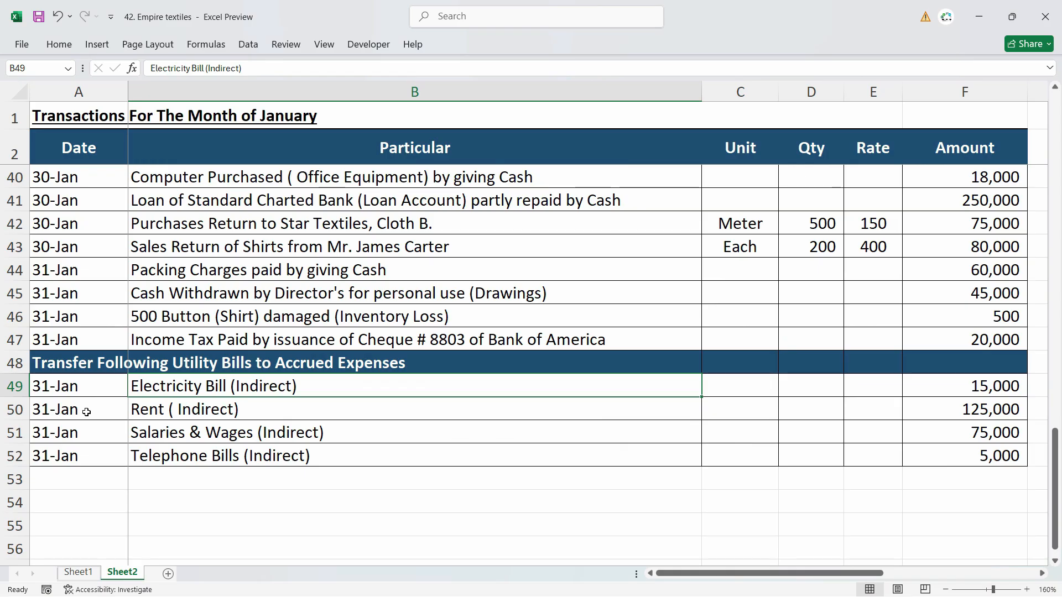
pyautogui.moveTo(66, 386); pyautogui.dragTo(59, 453)
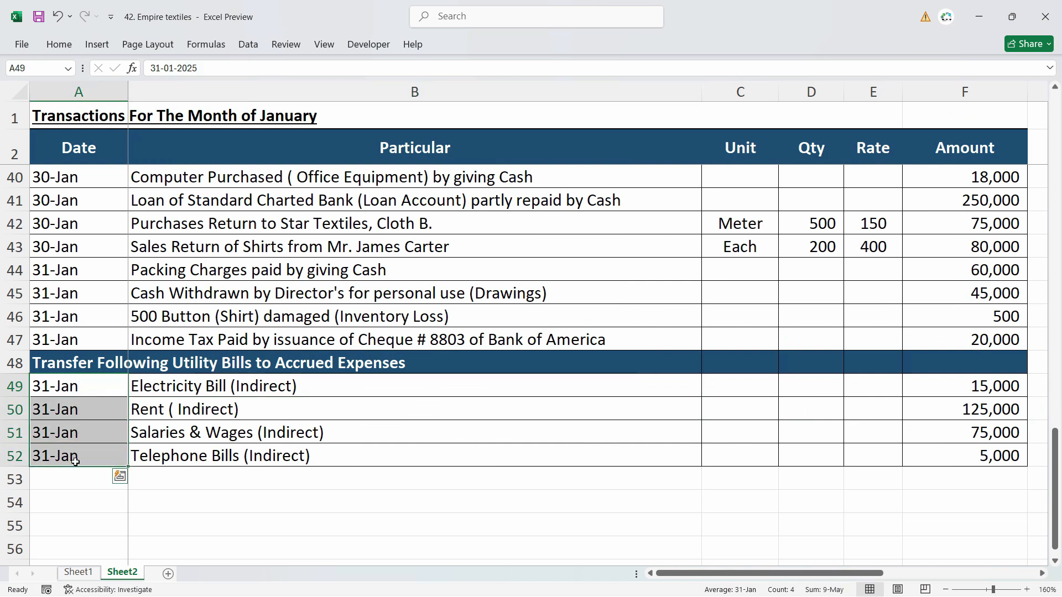
pyautogui.hotkey('alt', 'Tab')
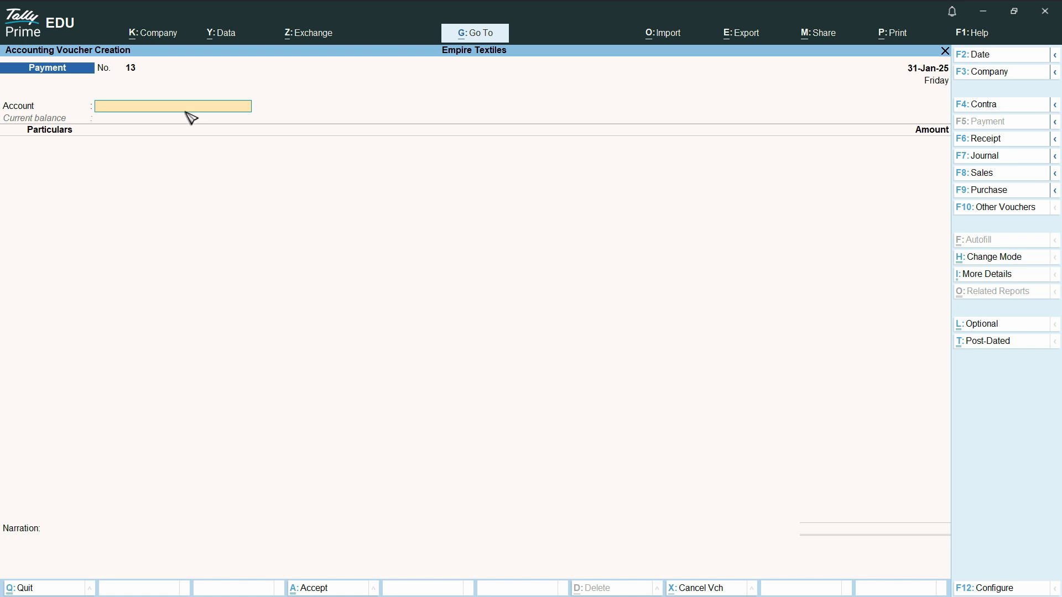
pyautogui.click(994, 160)
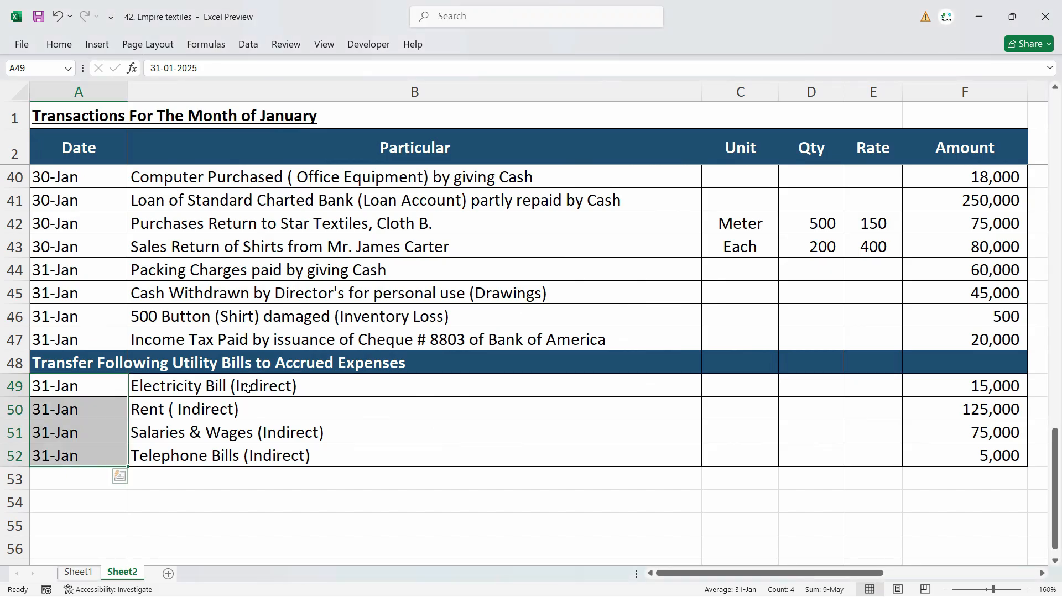
# Check the electricity bill in the Excel sheet and search the TallyPrime voucher's ledger list for "El".
pyautogui.click(249, 387)
pyautogui.hotkey('alt', 'Tab')
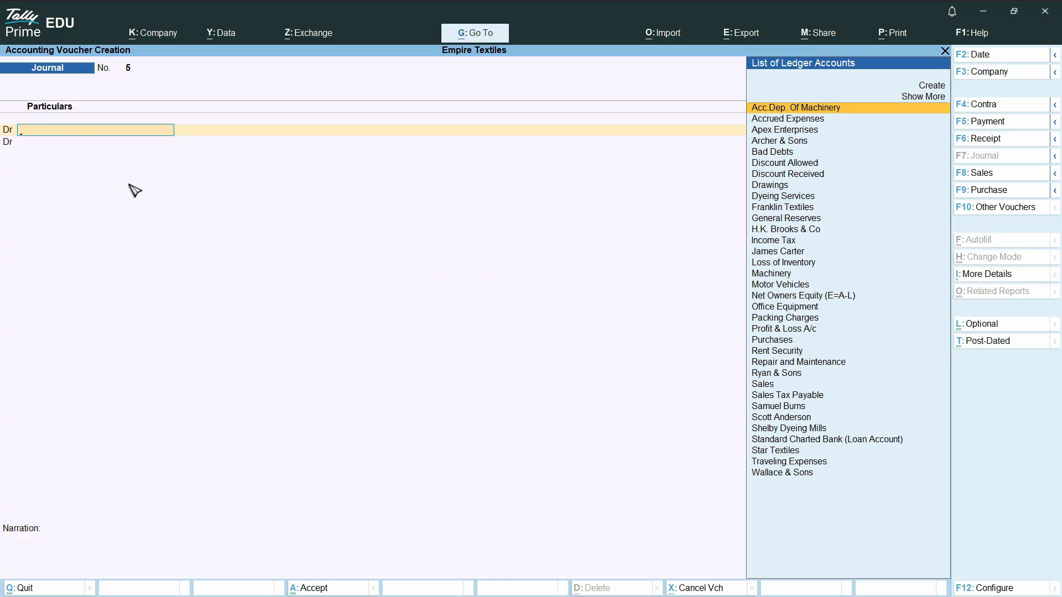
pyautogui.write('El')
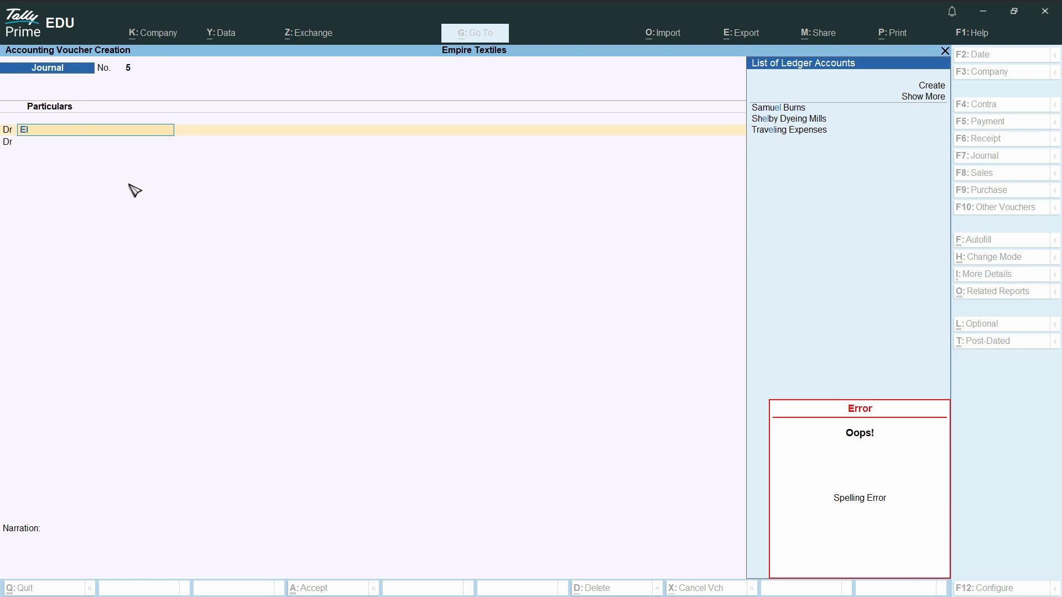
pyautogui.press('BackSpace')
pyautogui.press('BackSpace')
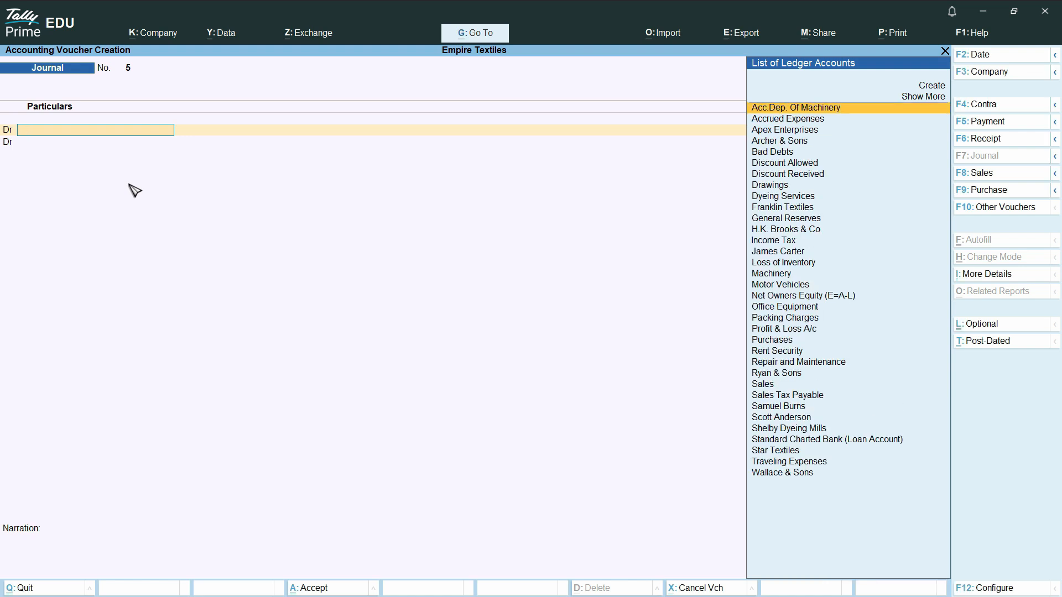
# Create an Electricity Expenses ledger under Indirect Expenses with ledger type and rounding method Not Applicable, for the first debit line.
pyautogui.hotkey('alt', 'c')
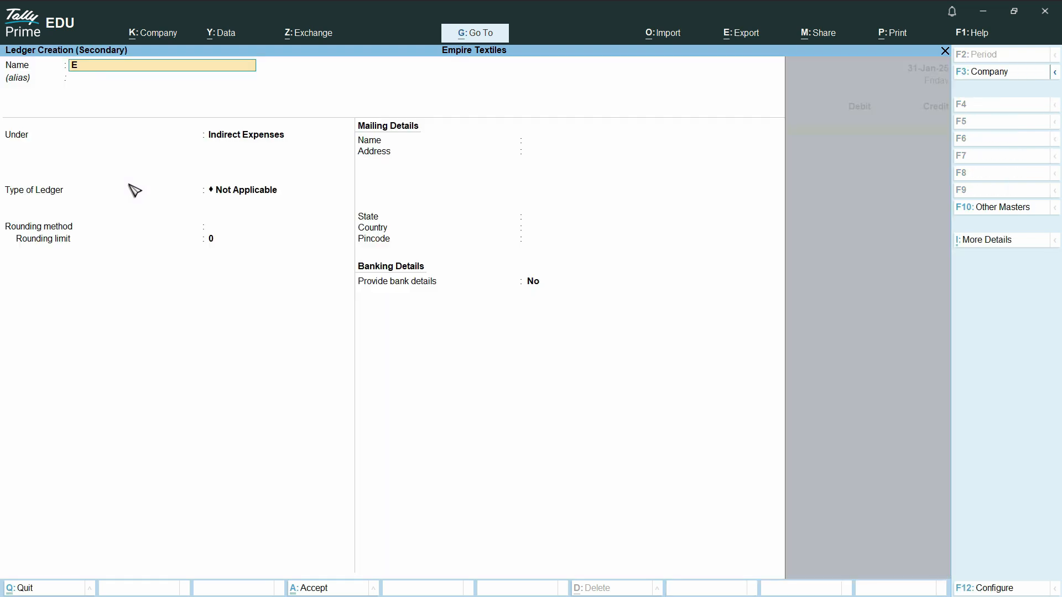
pyautogui.write('Electru')
pyautogui.press('BackSpace')
pyautogui.write('icity Expenses')
pyautogui.press('Return')
pyautogui.press('Return')
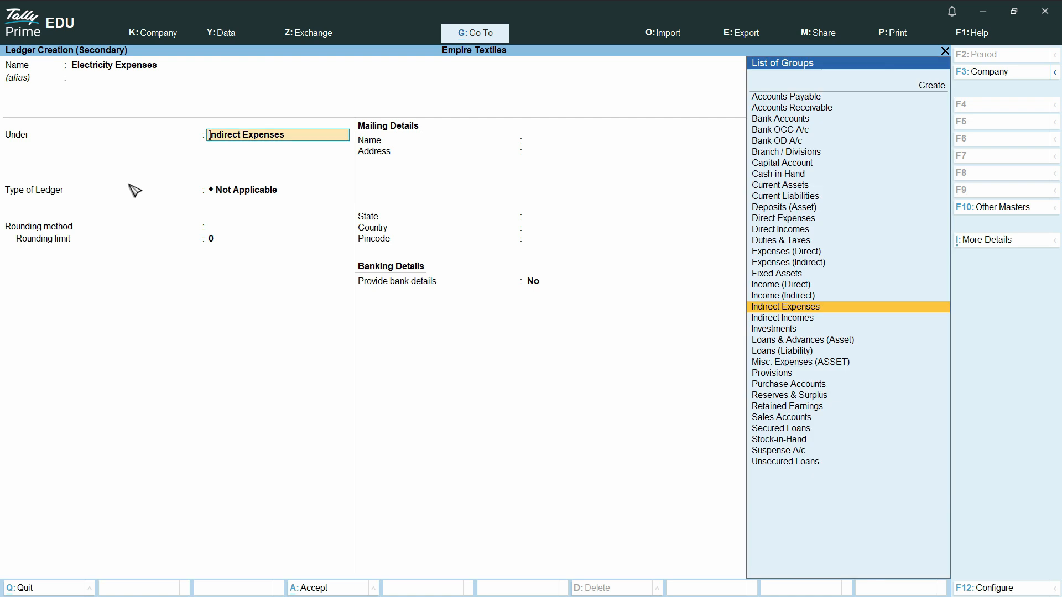
pyautogui.press('Return')
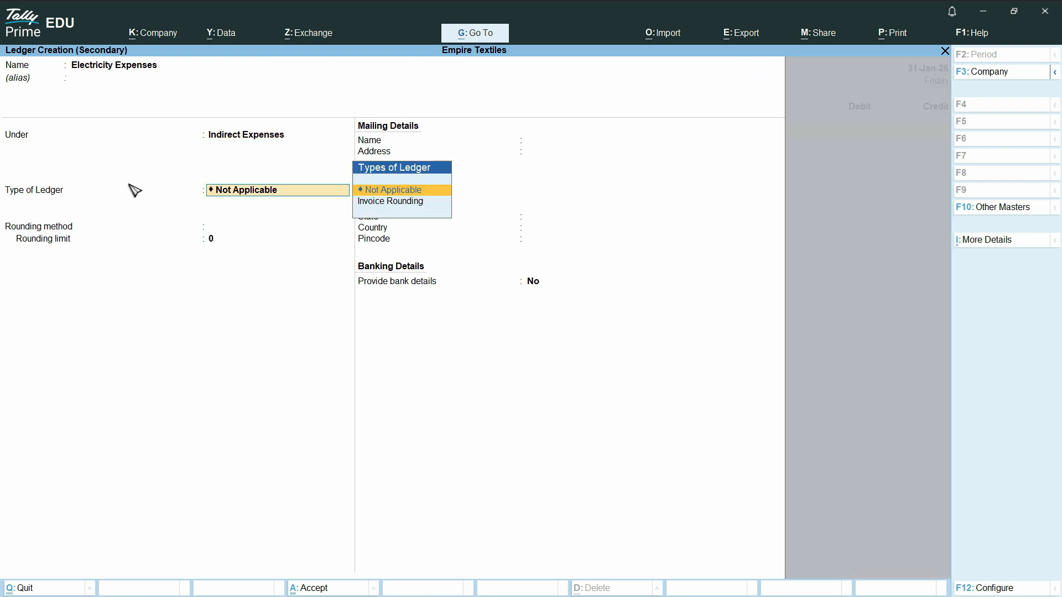
pyautogui.press('Return')
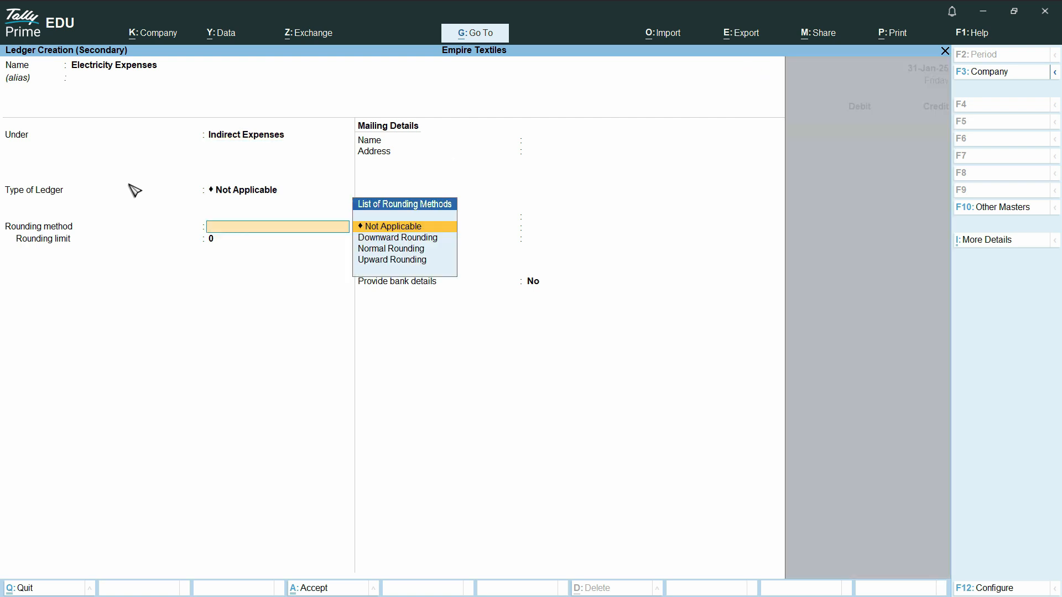
pyautogui.press('Return')
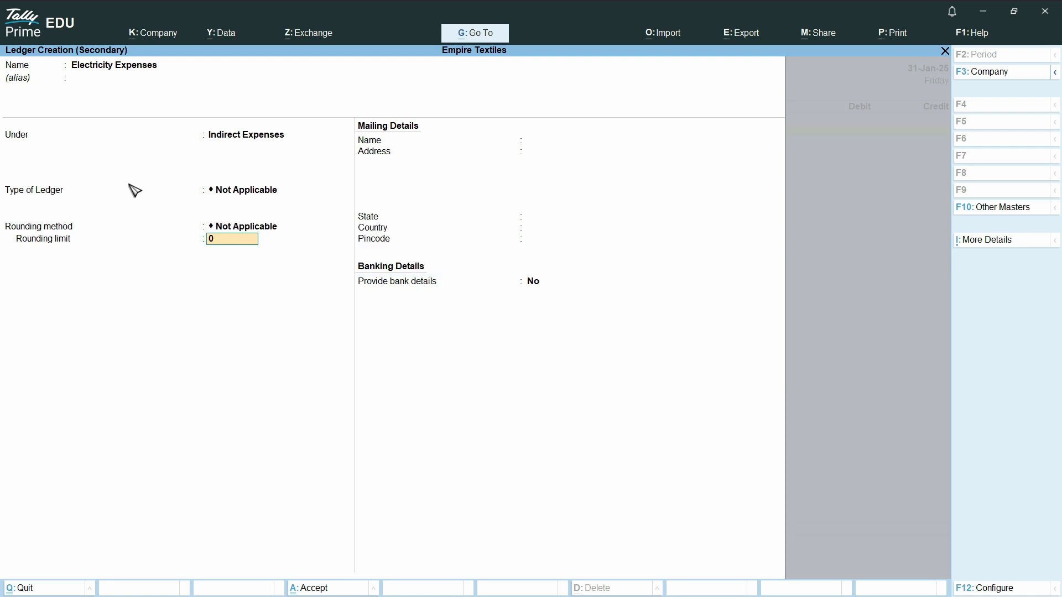
pyautogui.press('ctrl')
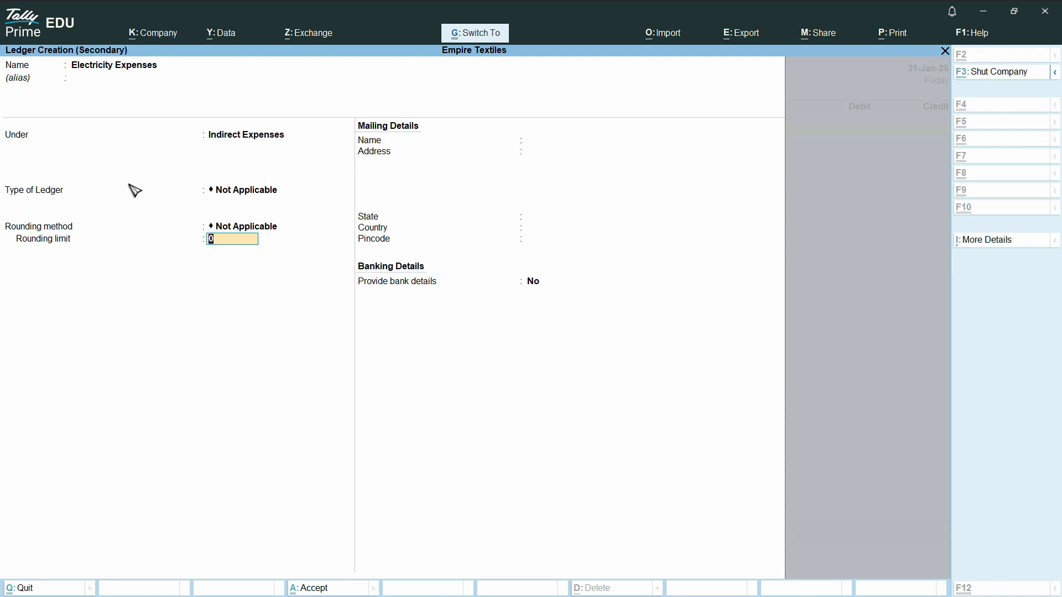
pyautogui.hotkey('ctrl', 'a')
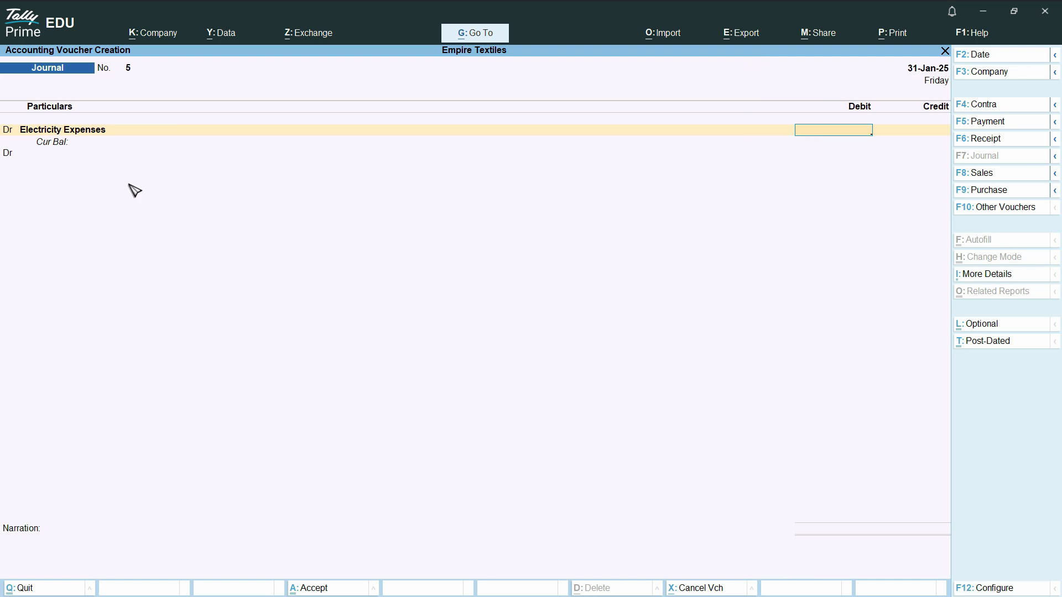
# Look up the electricity bill's amount in the Excel sheet and debit Electricity Expenses with 15,000.
pyautogui.hotkey('alt', 'Tab')
pyautogui.hotkey('alt', 'Tab')
pyautogui.write('15,000')
pyautogui.press('Return')
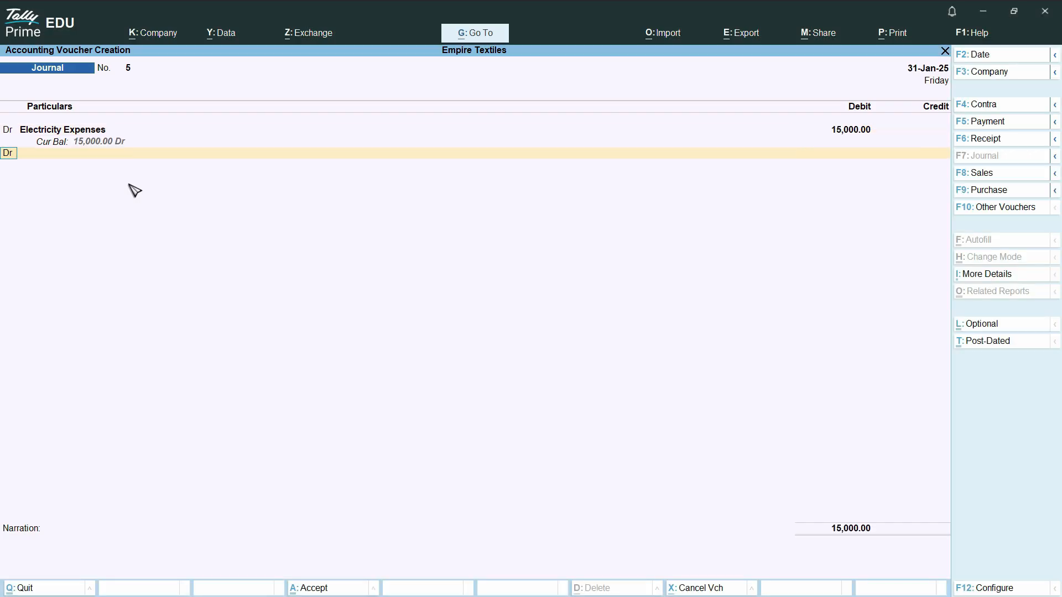
# Add a second debit line with a new Rent Expenses ledger under Indirect Expenses, ledger type and rounding method Not Applicable.
pyautogui.press('Return')
pyautogui.hotkey('alt', 'Tab')
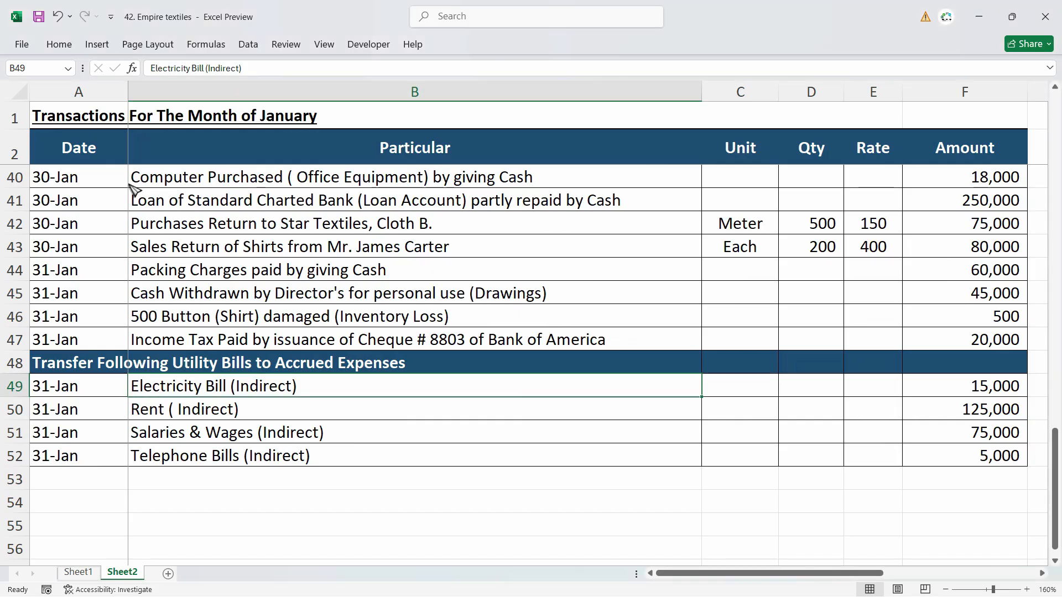
pyautogui.hotkey('alt', 'Tab')
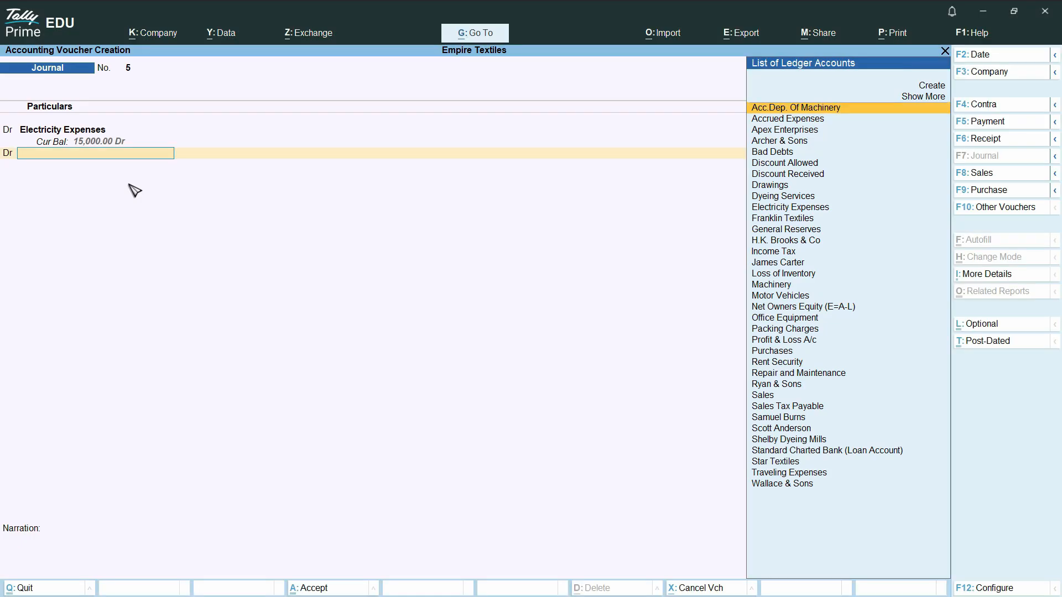
pyautogui.hotkey('alt', 'c')
pyautogui.write('Rent Expens')
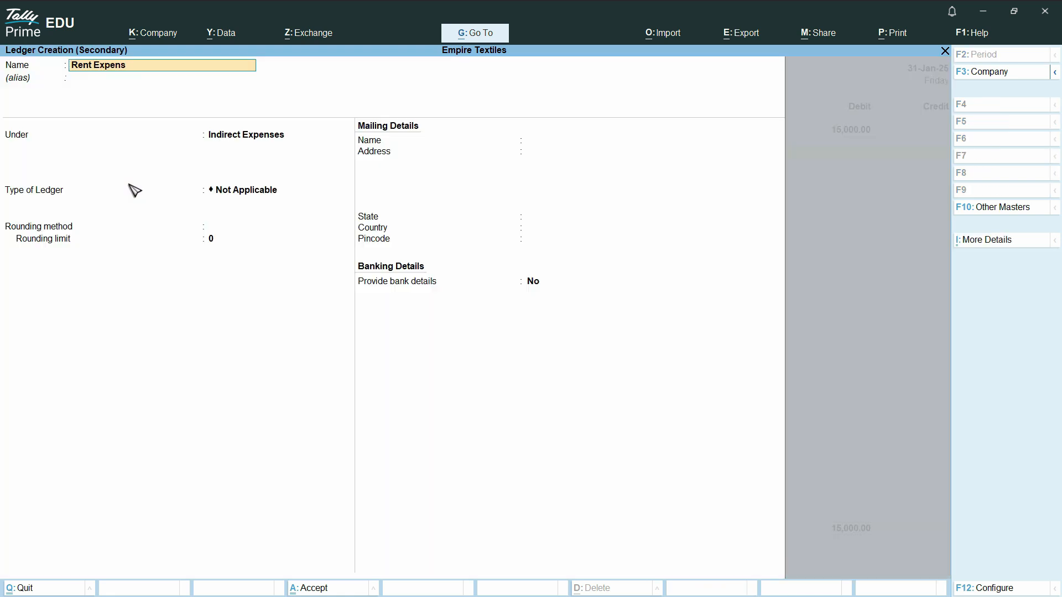
pyautogui.press('Return')
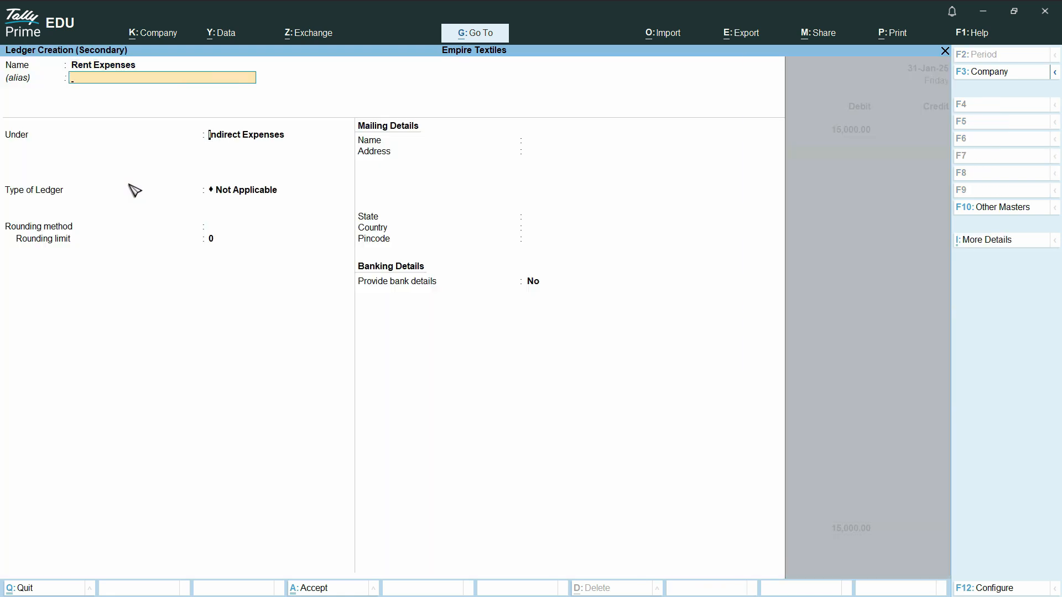
pyautogui.press('Return')
pyautogui.press('Return')
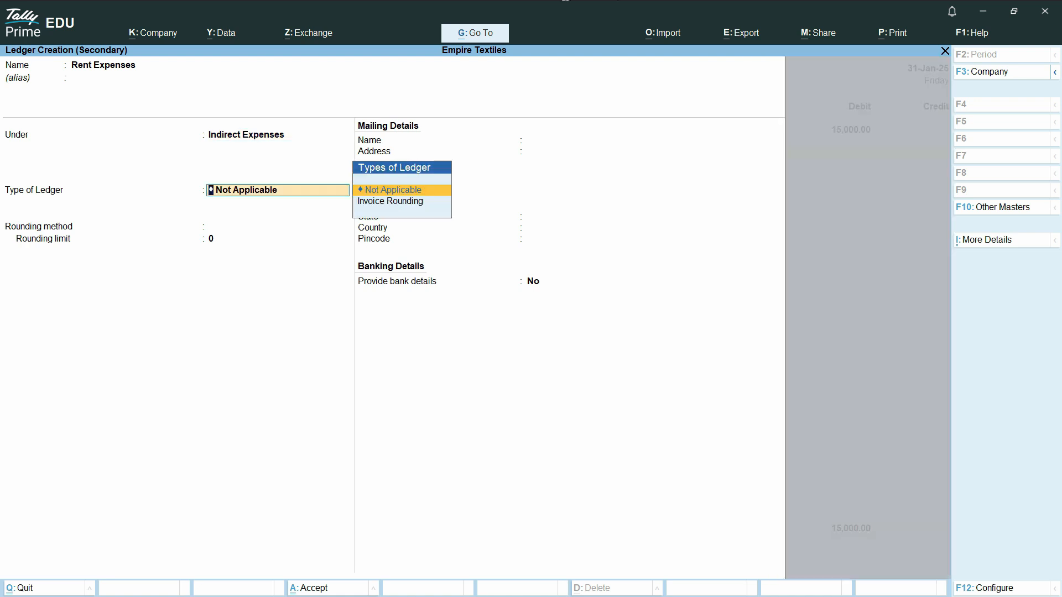
pyautogui.press('Return')
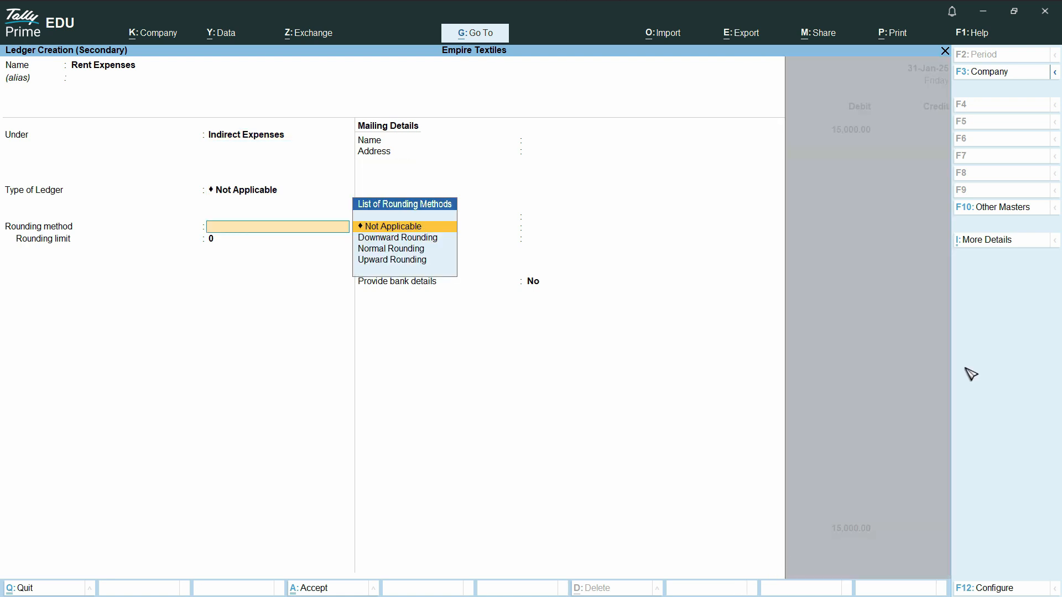
pyautogui.press('Return')
pyautogui.press('Return')
pyautogui.press('Return')
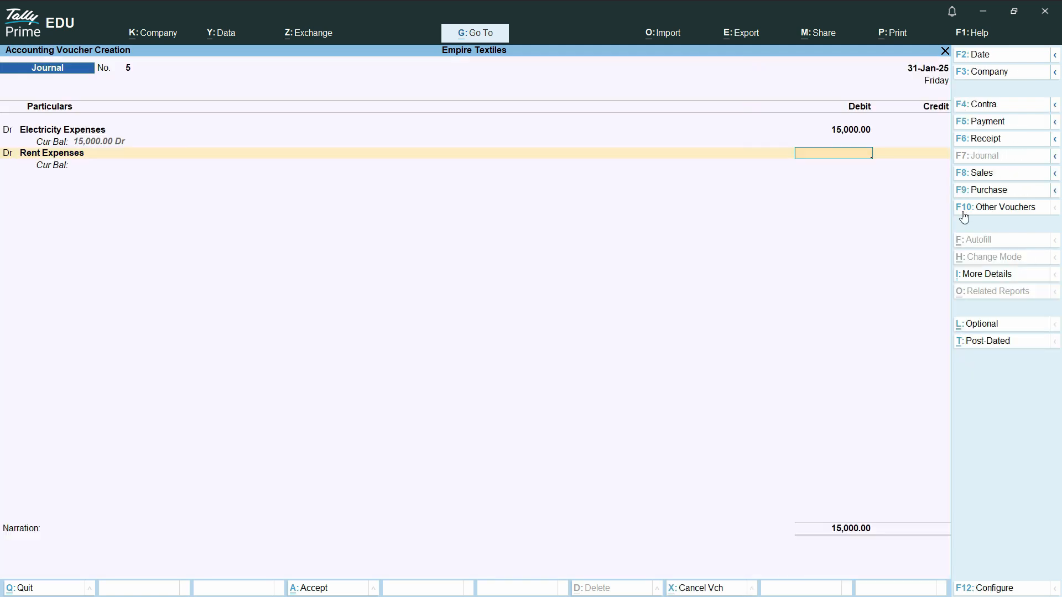
# Copy the rent amount from the Excel sheet and debit Rent Expenses with 125,000 in the voucher.
pyautogui.hotkey('alt', 'Tab')
pyautogui.hotkey('ctrl', 'c')
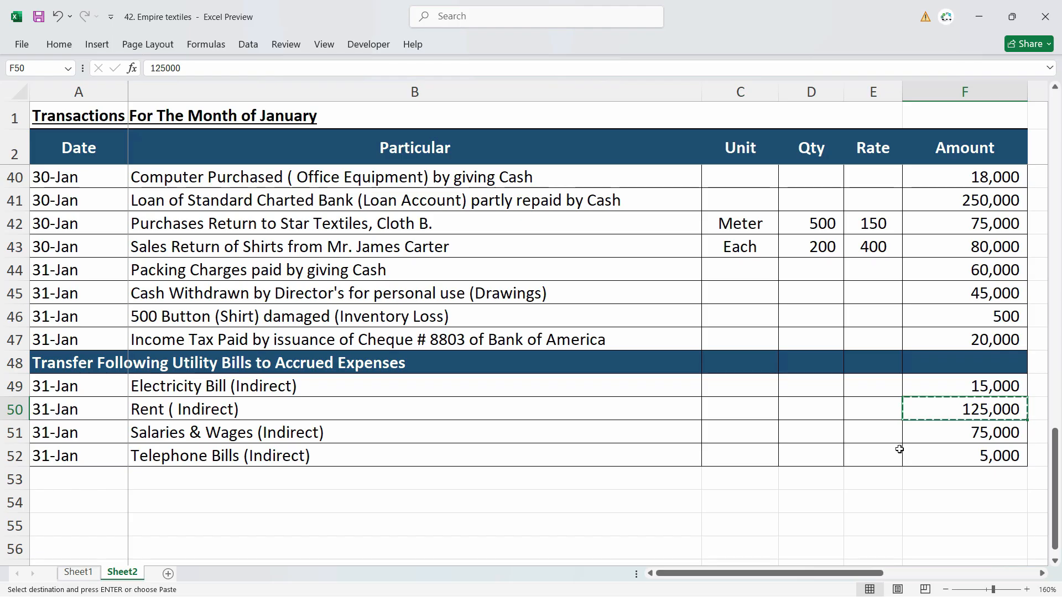
pyautogui.hotkey('alt', 'Tab')
pyautogui.hotkey('ctrl', 'v')
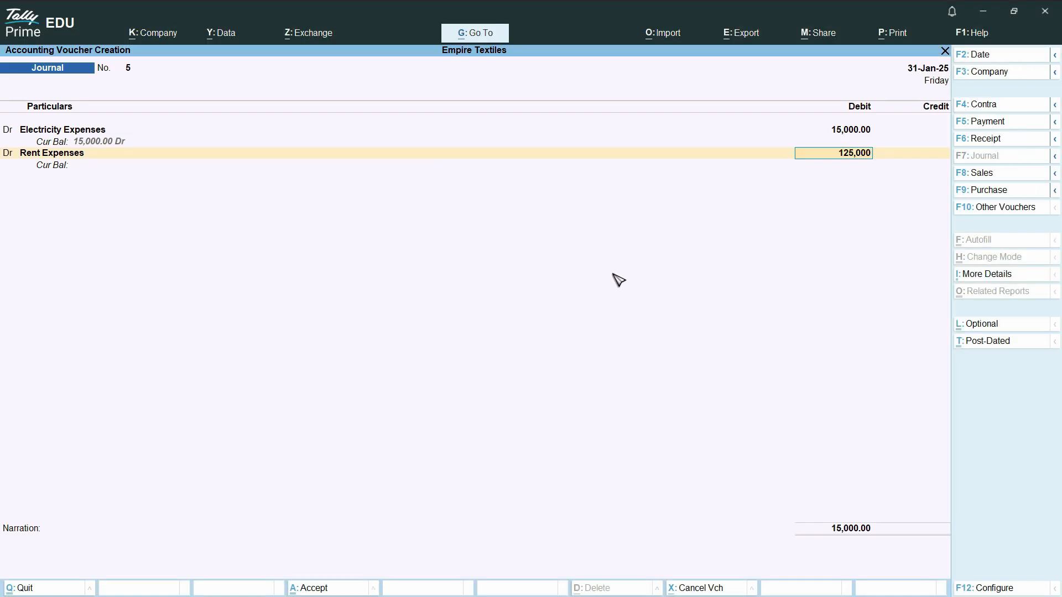
pyautogui.press('Return')
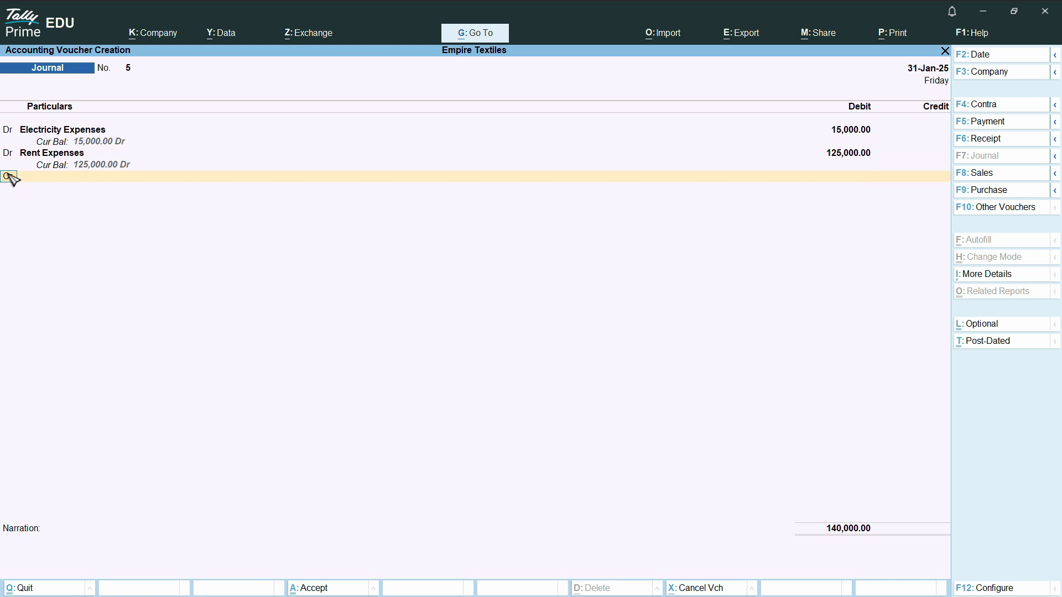
# Add a third debit line with a new Salaries and Wages ledger under Indirect Expenses, ledger type and rounding method Not Applicable.
pyautogui.write('D')
pyautogui.press('Return')
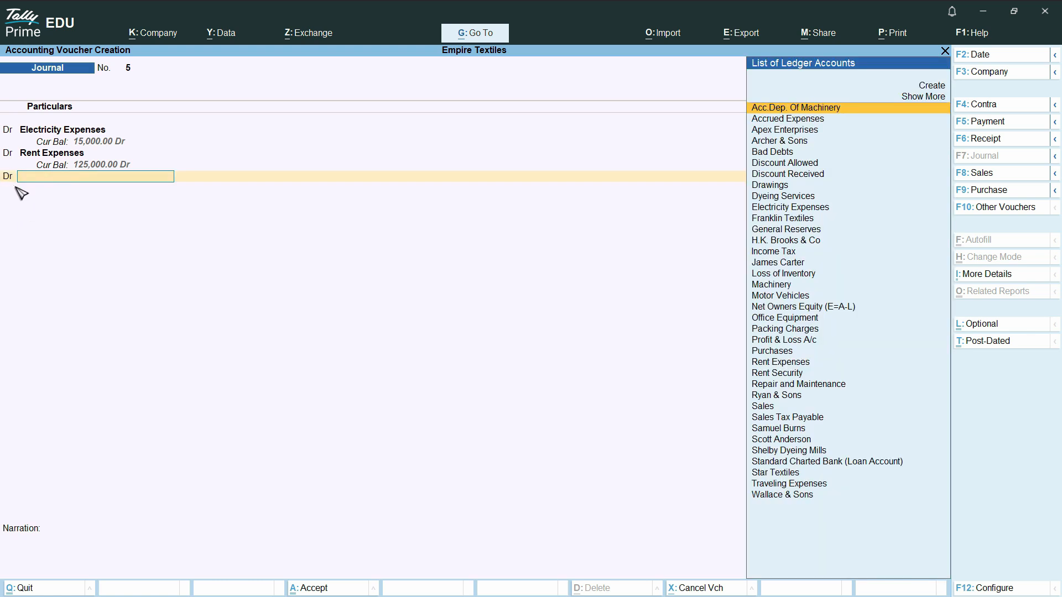
pyautogui.hotkey('alt', 'Tab')
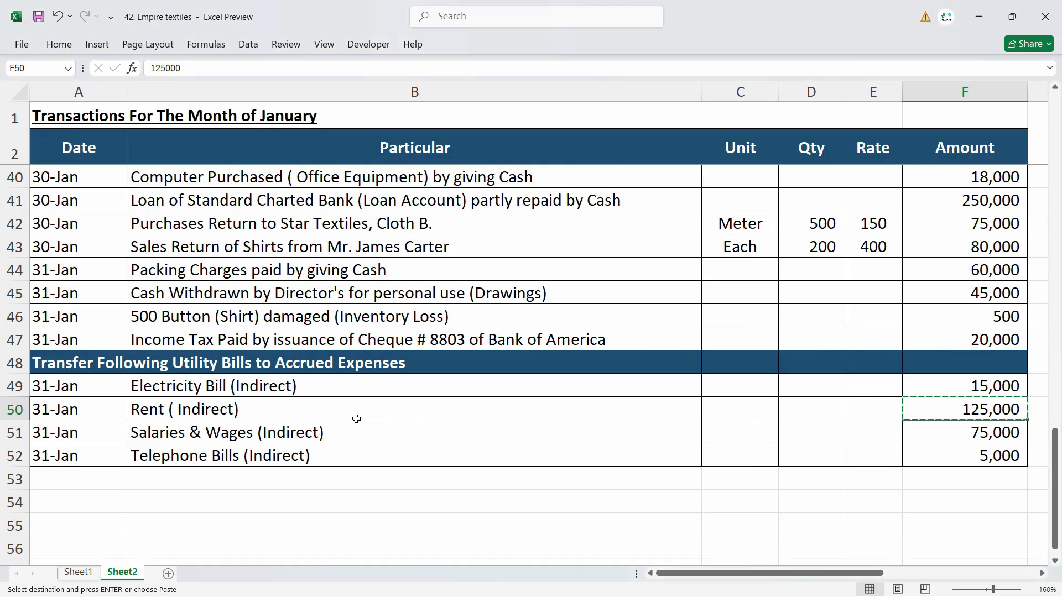
pyautogui.click(198, 430)
pyautogui.hotkey('alt', 'Tab')
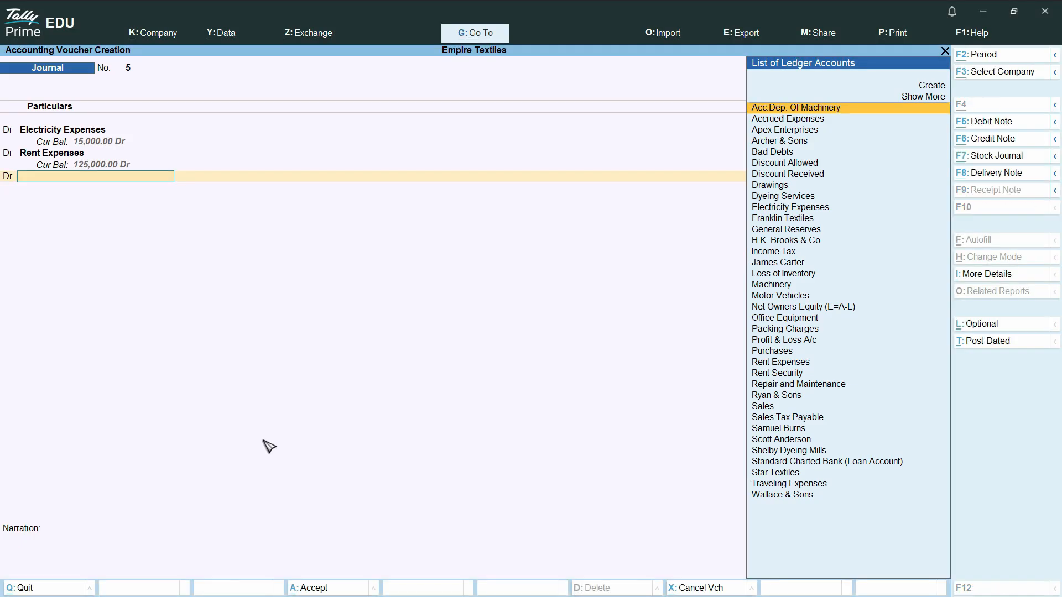
pyautogui.hotkey('alt', 'c')
pyautogui.write('Saa')
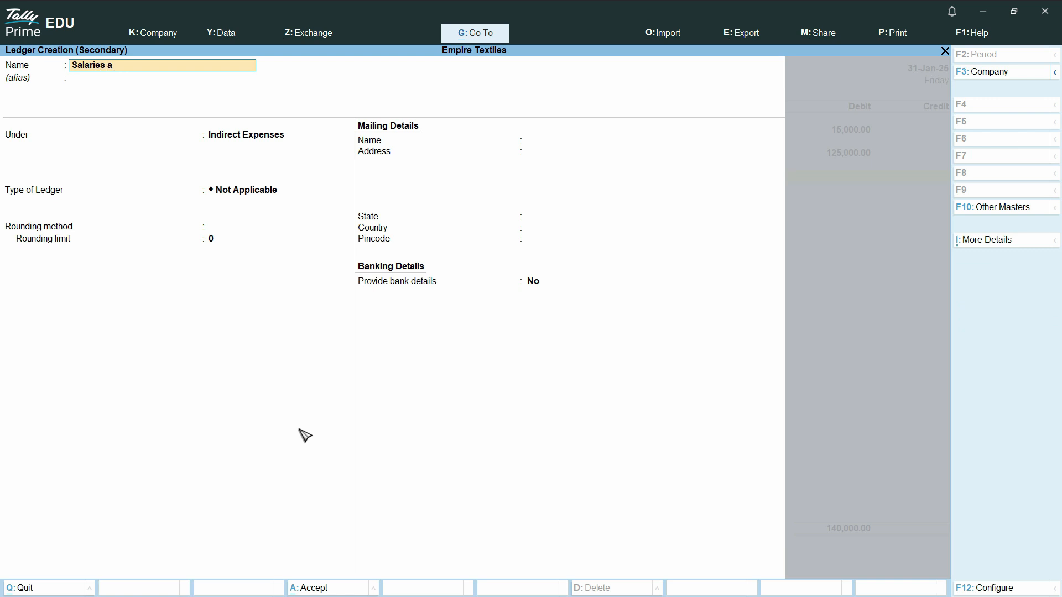
pyautogui.write('aries and Wages')
pyautogui.press('Return')
pyautogui.press('Return')
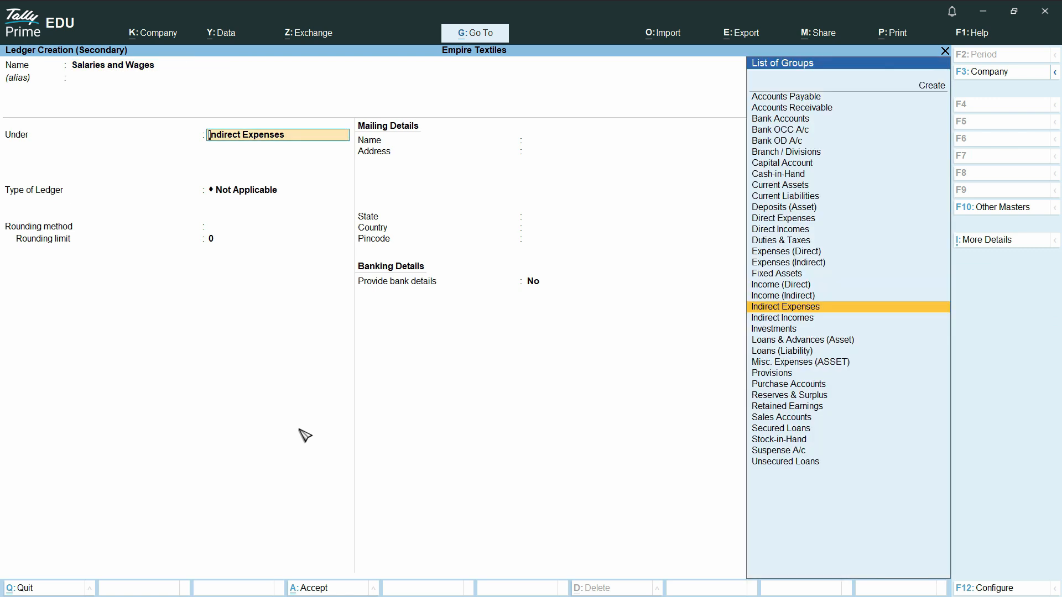
pyautogui.press('Return')
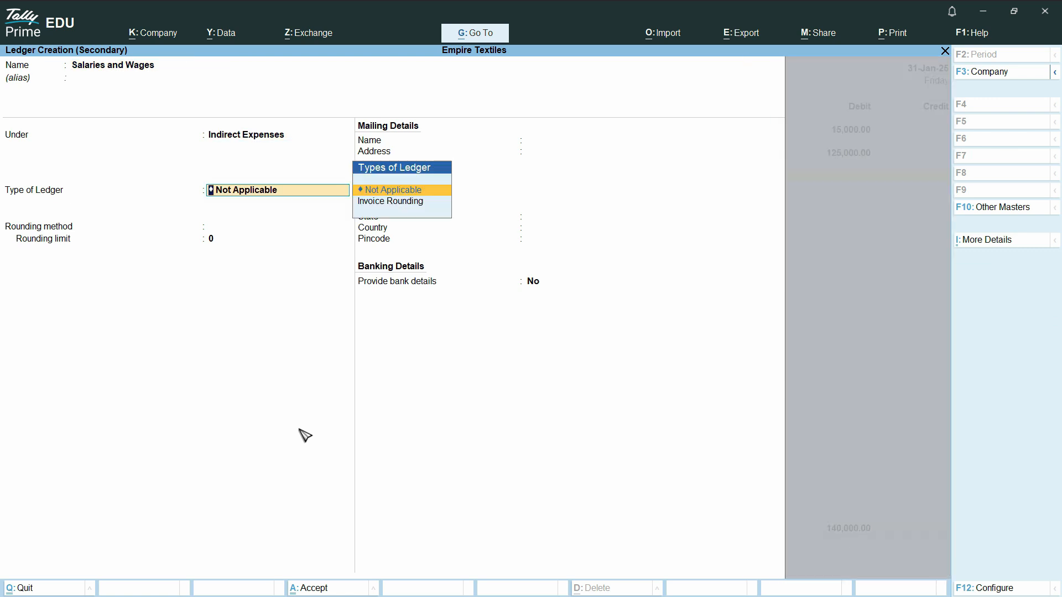
pyautogui.press('Return')
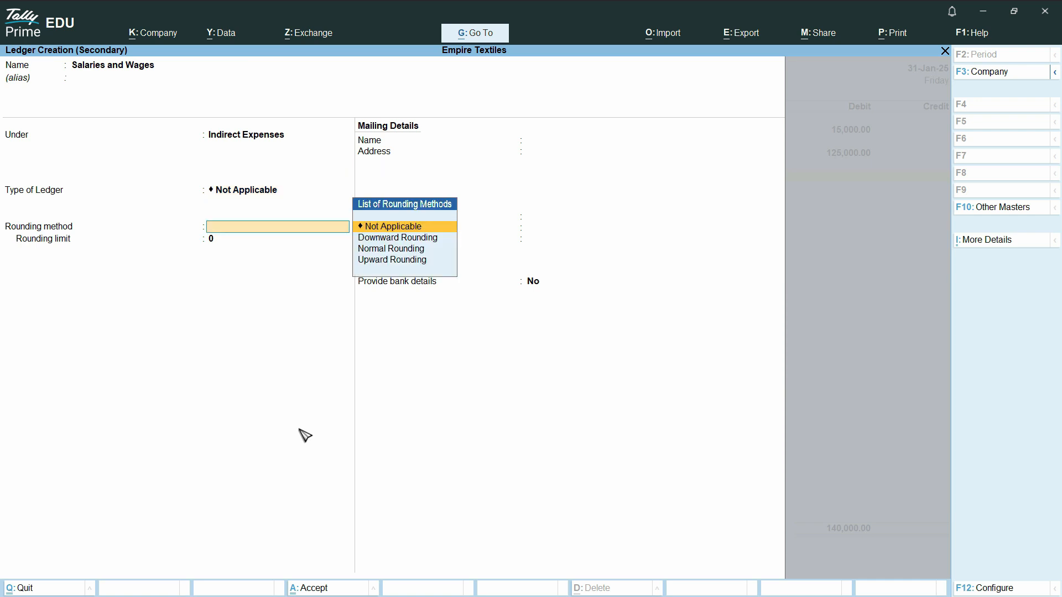
pyautogui.press('Return')
pyautogui.hotkey('ctrl', 'a')
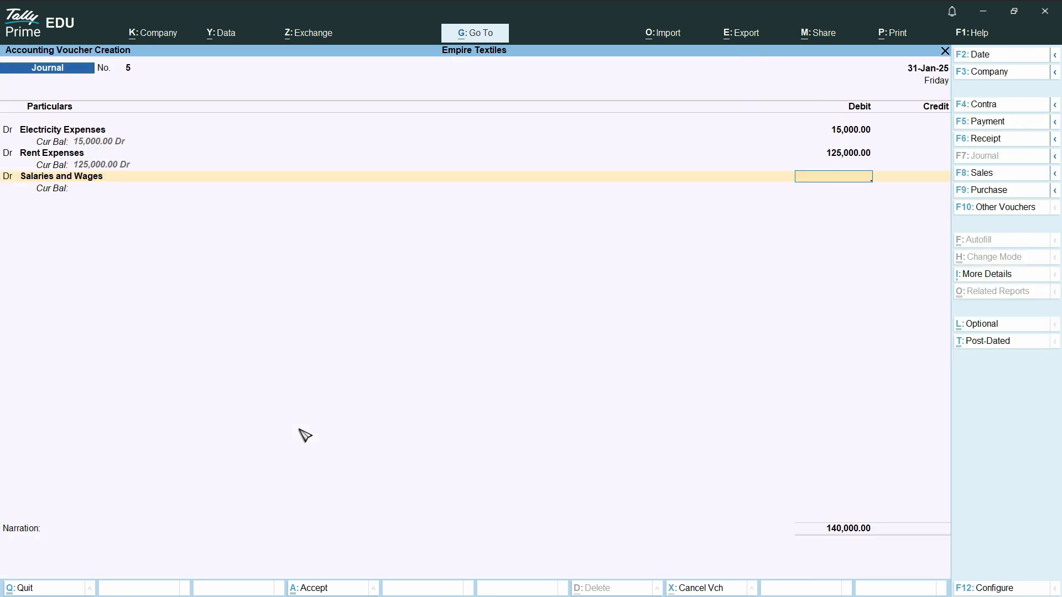
# Check the salaries amount in the Excel sheet and debit Salaries and Wages with 75,000.
pyautogui.hotkey('alt', 'Tab')
pyautogui.hotkey('alt', 'Tab')
pyautogui.press('Return')
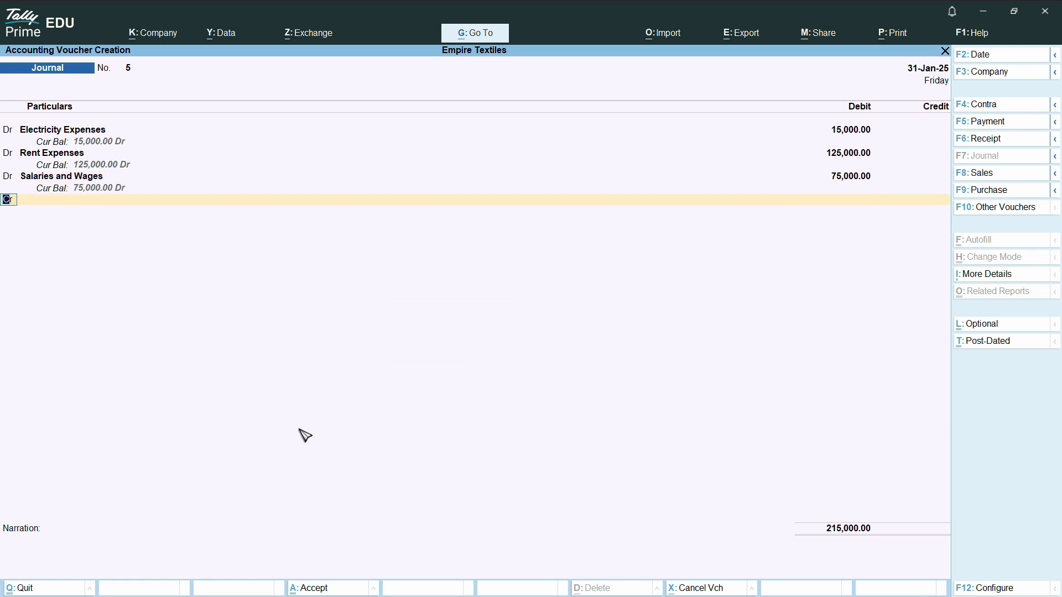
# Begin a fourth debit line in the voucher and copy the Telephone Bills (Indirect) description from the Excel sheet.
pyautogui.press('Return')
pyautogui.hotkey('alt', 'Tab')
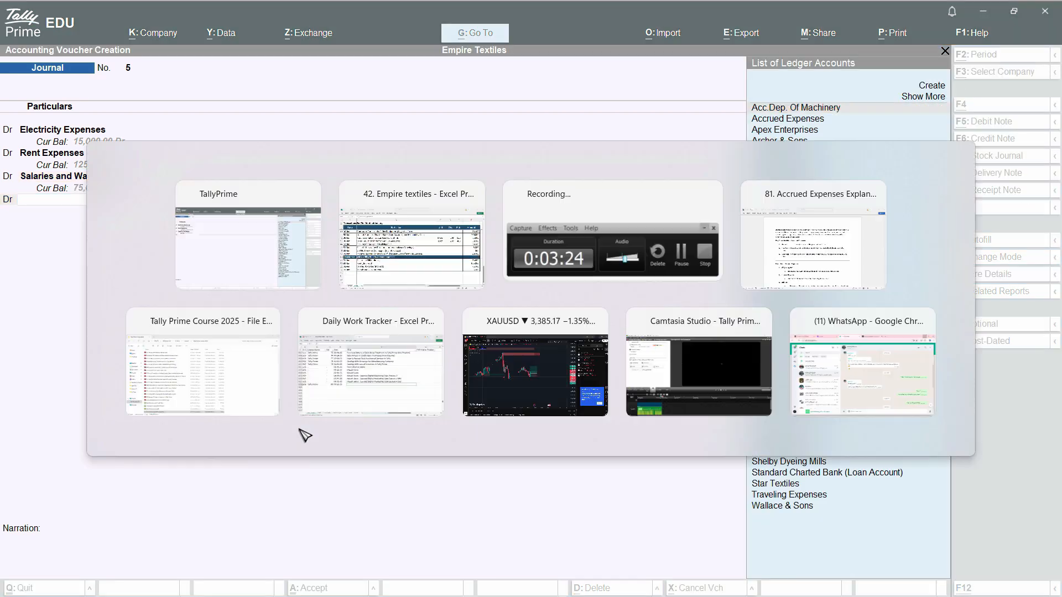
pyautogui.click(276, 459)
pyautogui.hotkey('alt', 'Tab')
pyautogui.hotkey('alt', 'Tab')
pyautogui.hotkey('alt', 'Tab')
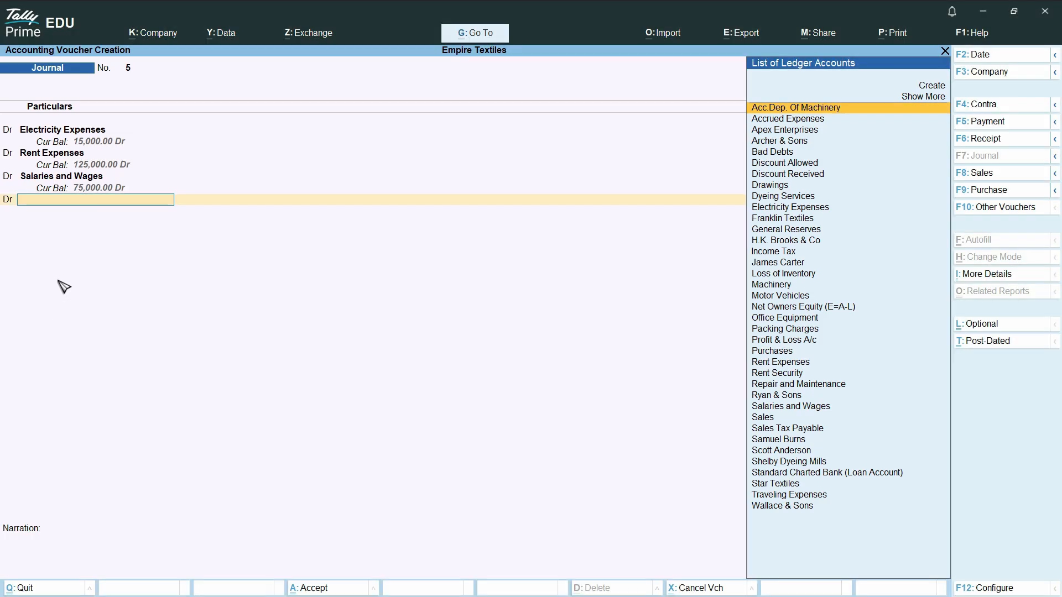
# Start a new ledger for the fourth debit line, paste the copied description as its name and trim it to Telephone Bills.
pyautogui.write('c')
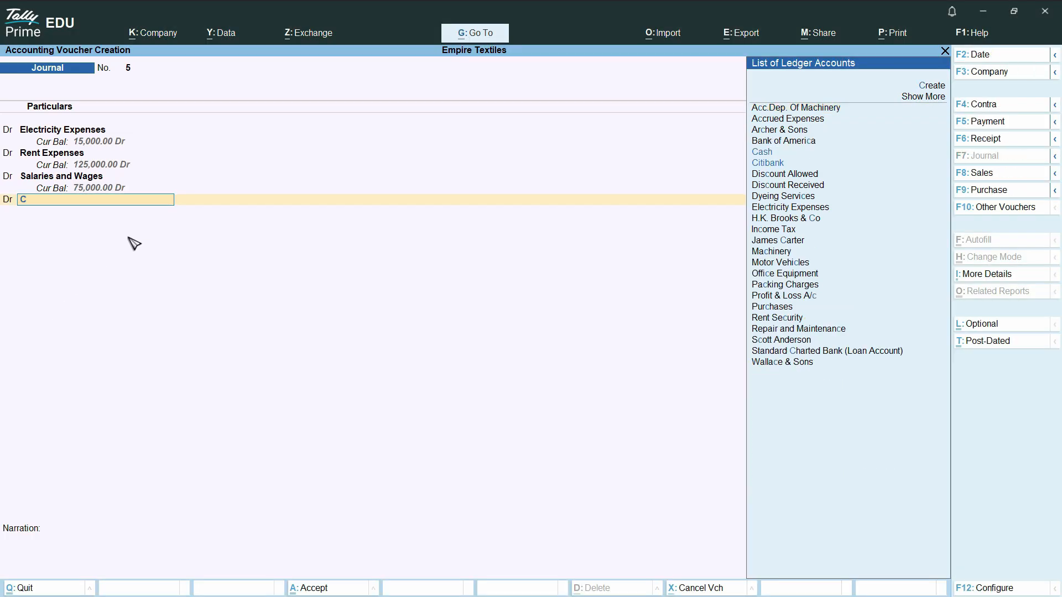
pyautogui.press('BackSpace')
pyautogui.hotkey('alt', 'c')
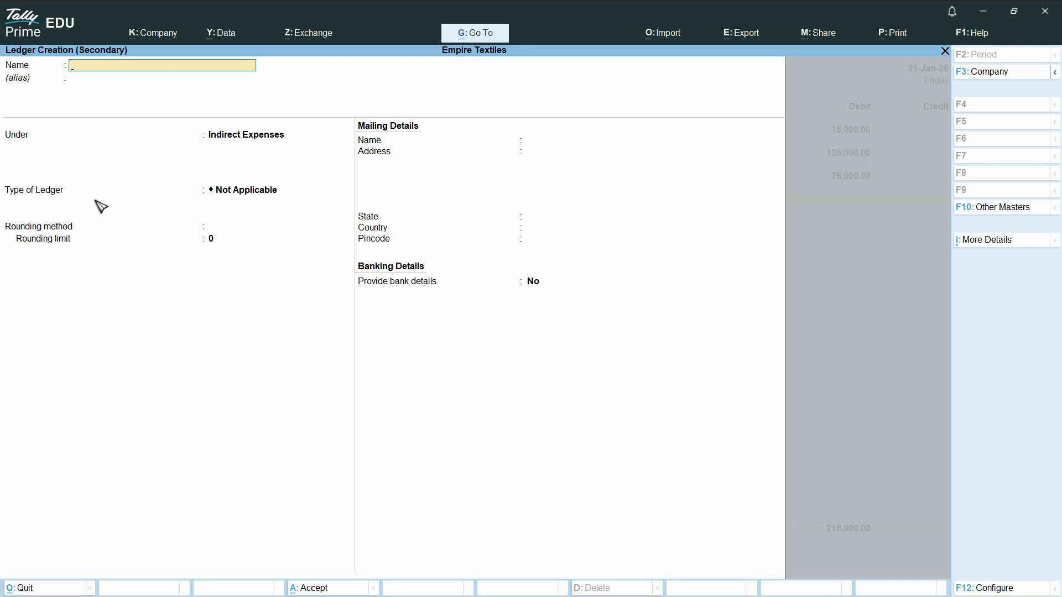
pyautogui.hotkey('ctrl', 'alt', 'v')
pyautogui.press('BackSpace')
pyautogui.press('BackSpace')
pyautogui.press('BackSpace')
pyautogui.press('BackSpace')
pyautogui.press('BackSpace')
pyautogui.press('BackSpace')
pyautogui.press('BackSpace')
pyautogui.press('BackSpace')
pyautogui.press('BackSpace')
pyautogui.press('Return')
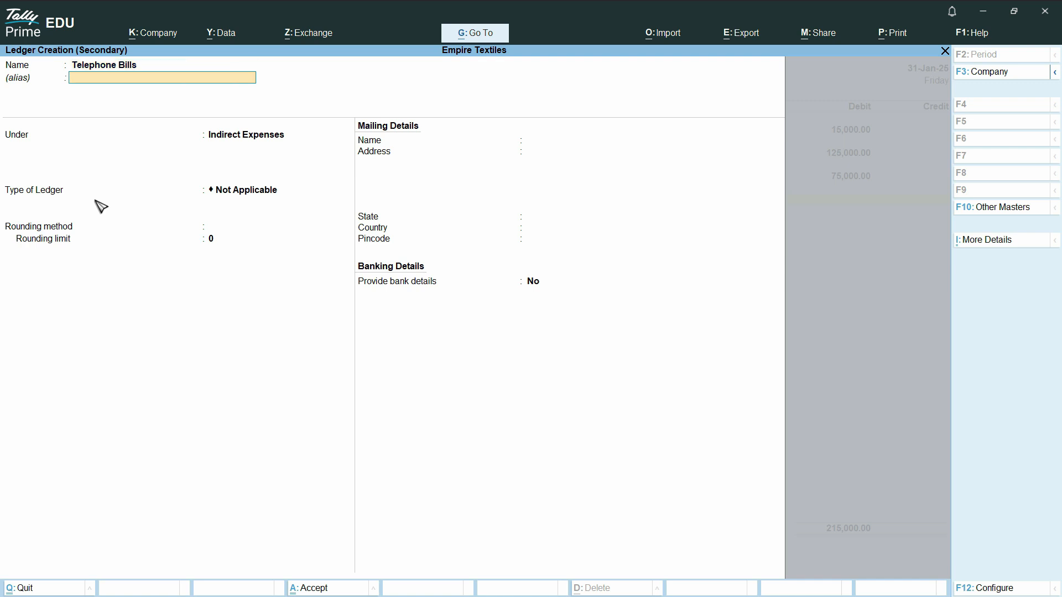
# Keep Telephone Bills under Indirect Expenses with ledger type and rounding method Not Applicable, and save the ledger.
pyautogui.press('Return')
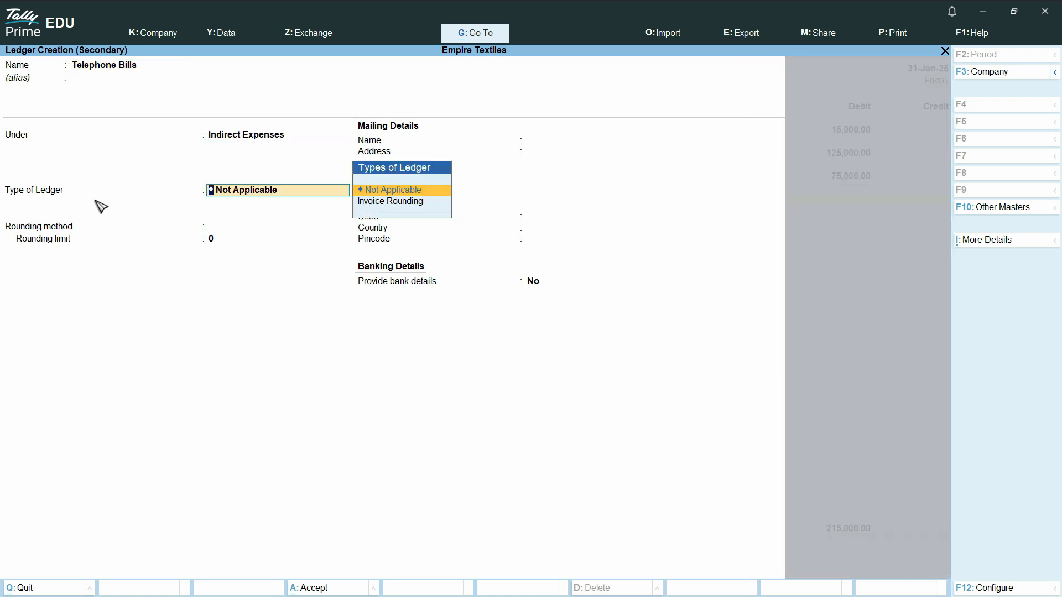
pyautogui.press('Return')
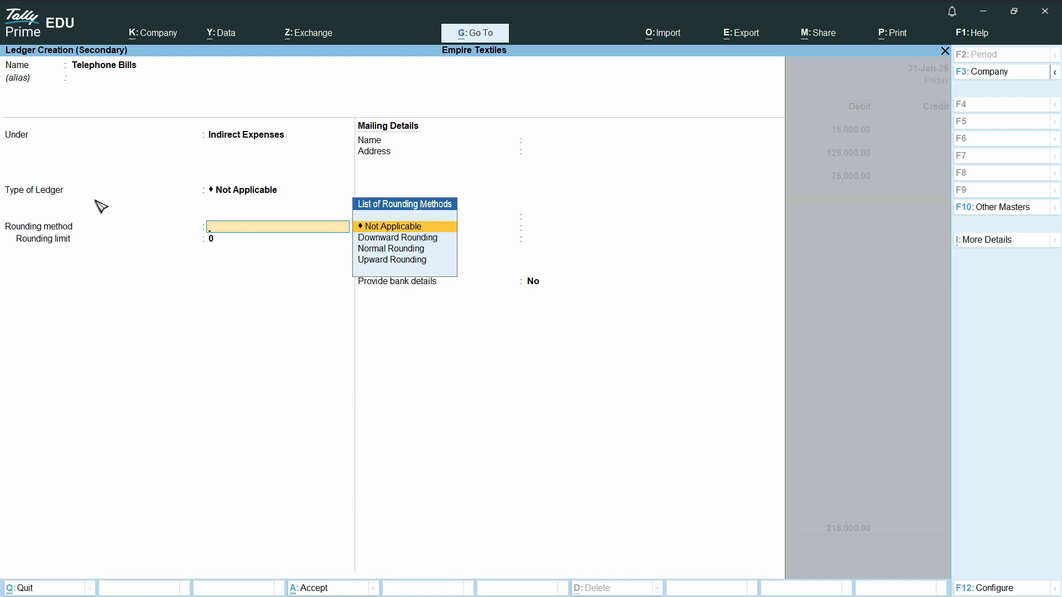
pyautogui.press('Return')
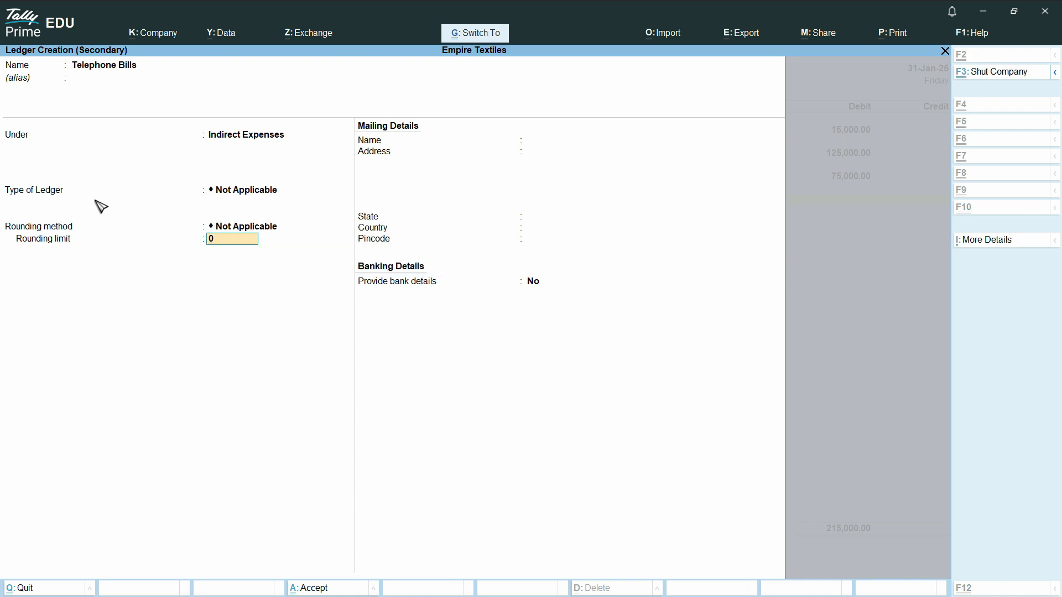
pyautogui.hotkey('ctrl', 'a')
# Check the telephone bill's amount in the Excel sheet and debit Telephone Bills with 5,000.
pyautogui.hotkey('alt', 'Tab')
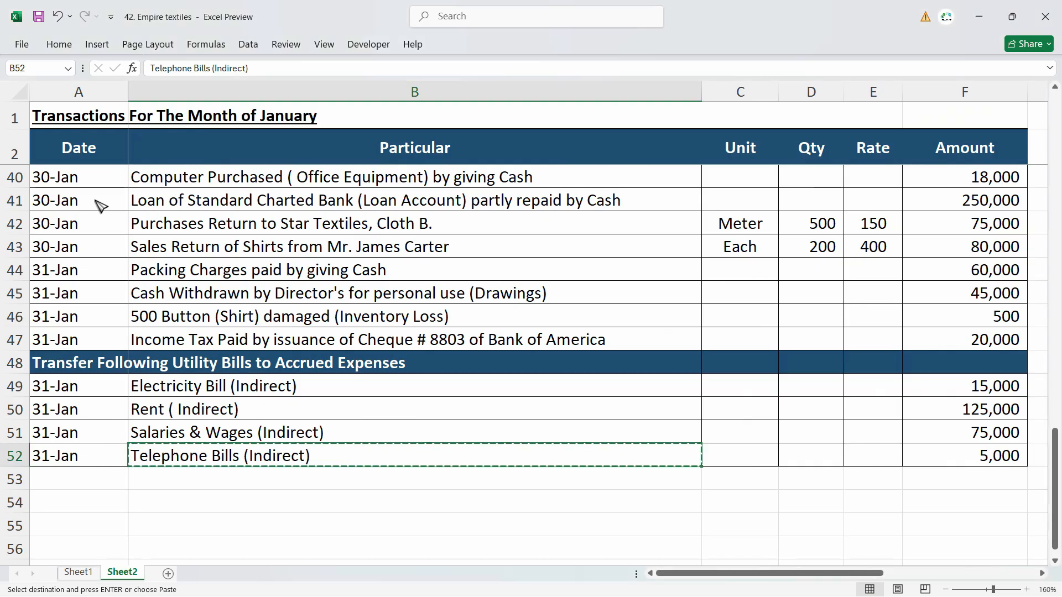
pyautogui.hotkey('alt', 'Tab')
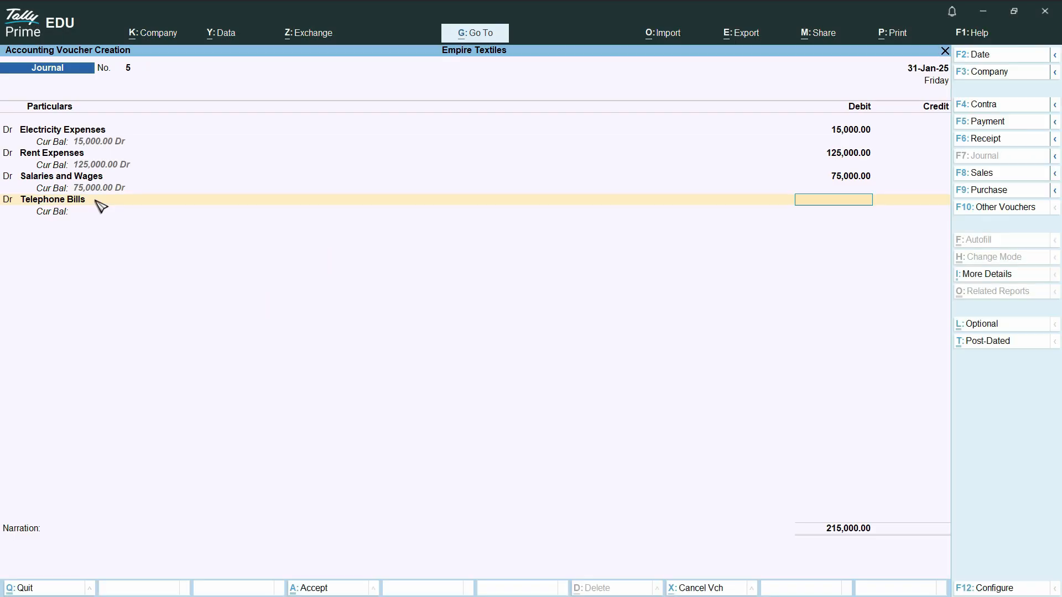
pyautogui.press('Return')
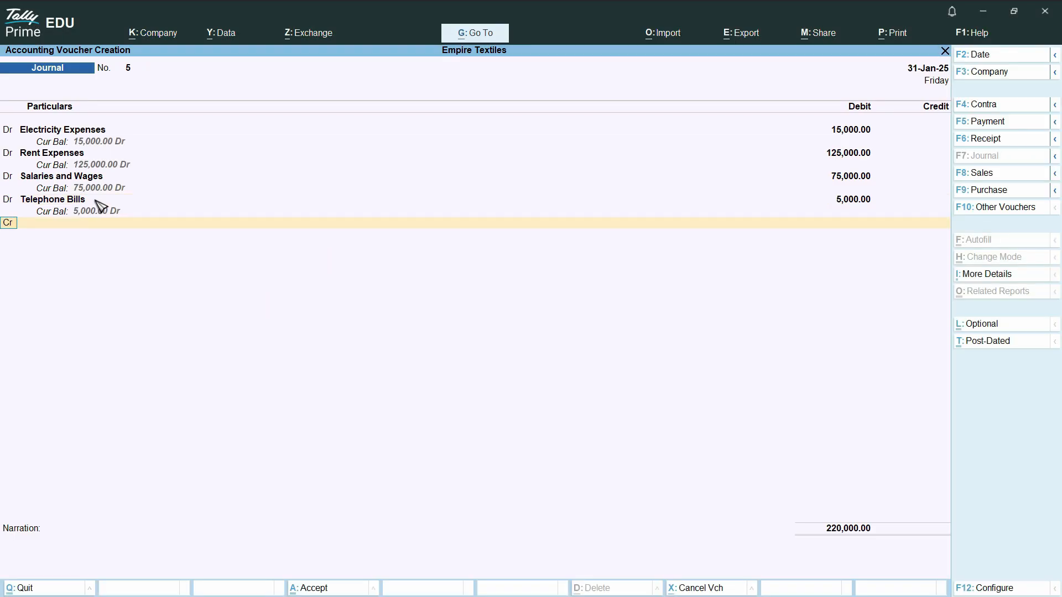
# Add a credit line for the Accrued Expenses ledger with 220,000 to balance the voucher.
pyautogui.press('Return')
pyautogui.hotkey('alt', 'Tab')
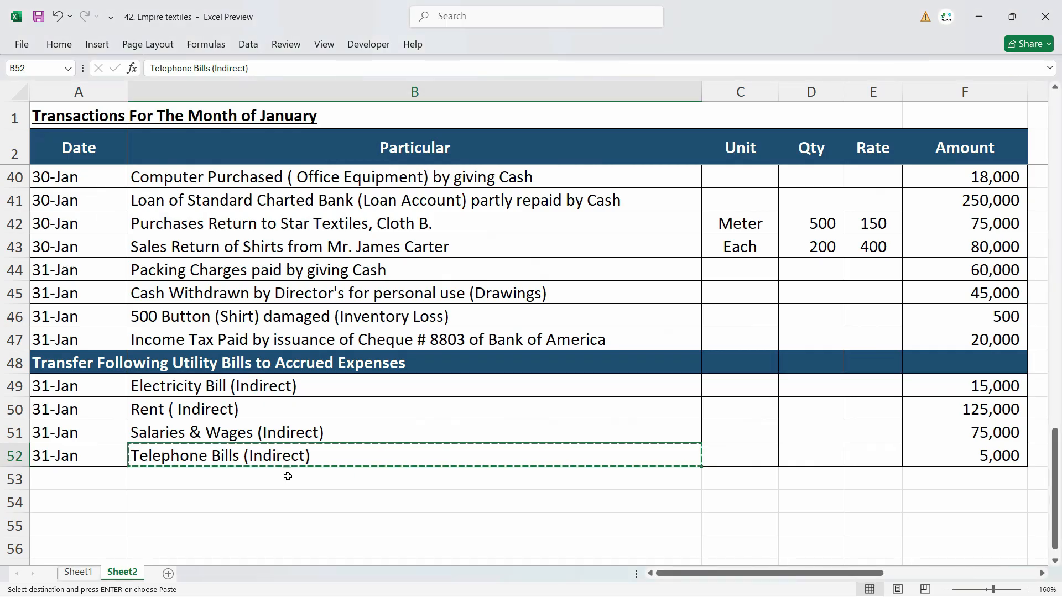
pyautogui.hotkey('alt', 'Tab')
pyautogui.write('Acc')
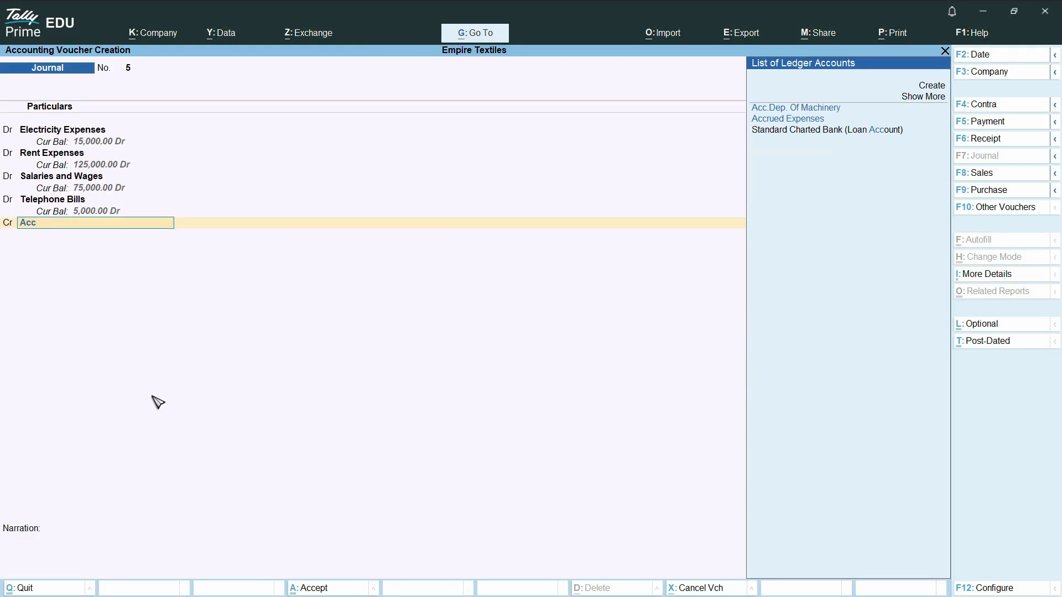
pyautogui.press('Down')
pyautogui.press('Return')
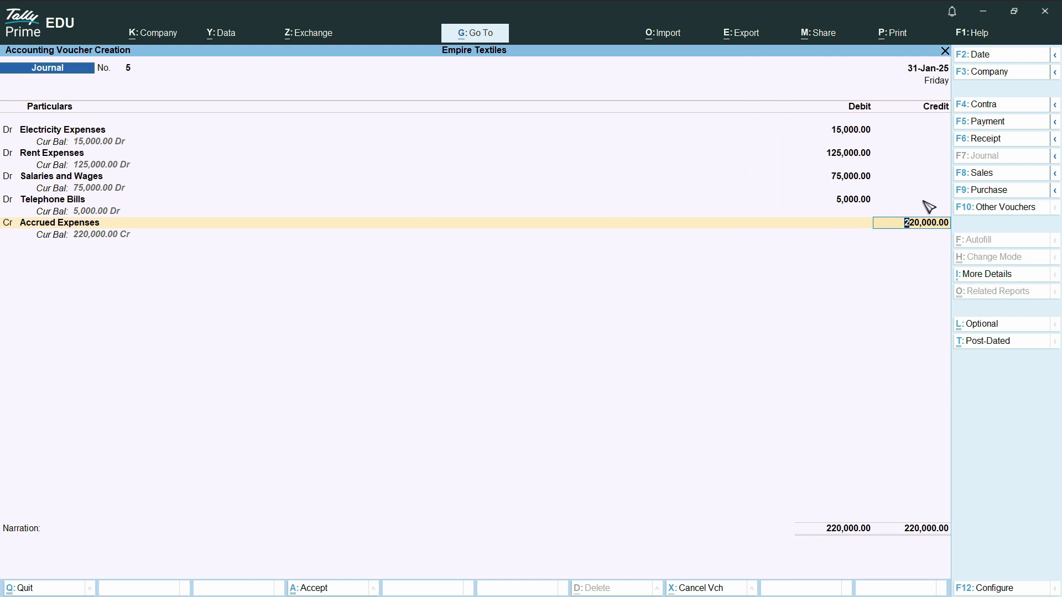
pyautogui.press('Return')
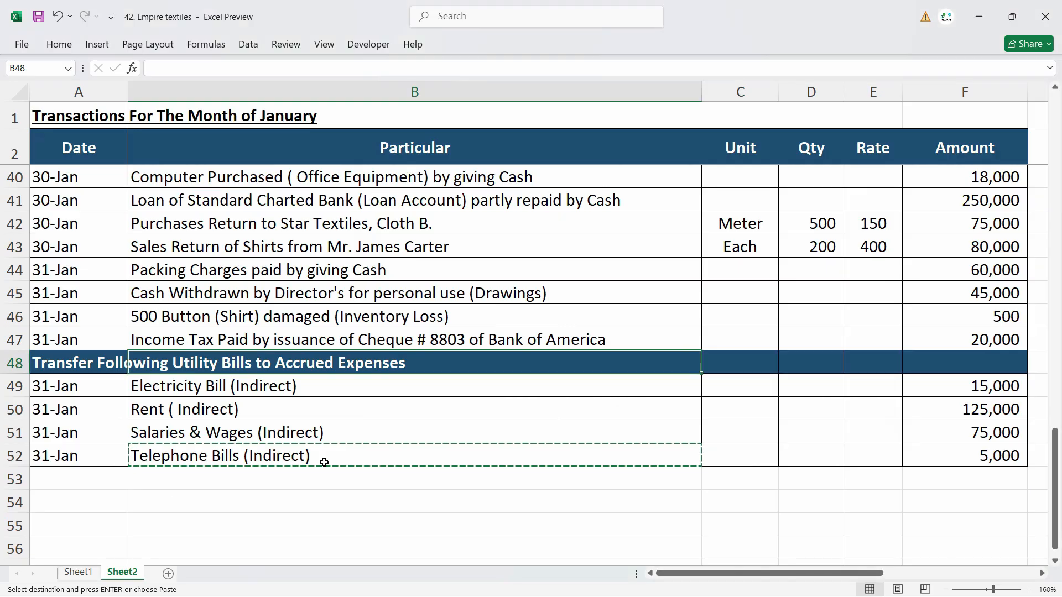
# Copy the heading "Transfer Following Utility Bills to Accrued Expenses" from the Excel sheet into the voucher's narration and save the voucher.
pyautogui.press('Escape')
pyautogui.click(75, 361)
pyautogui.hotkey('ctrl', 'c')
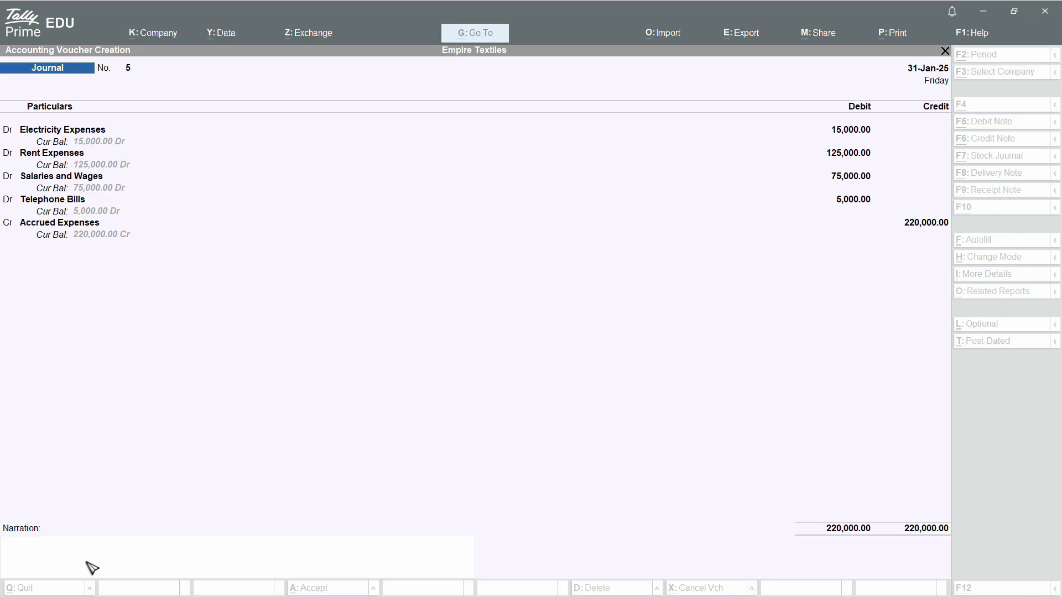
pyautogui.click(84, 558)
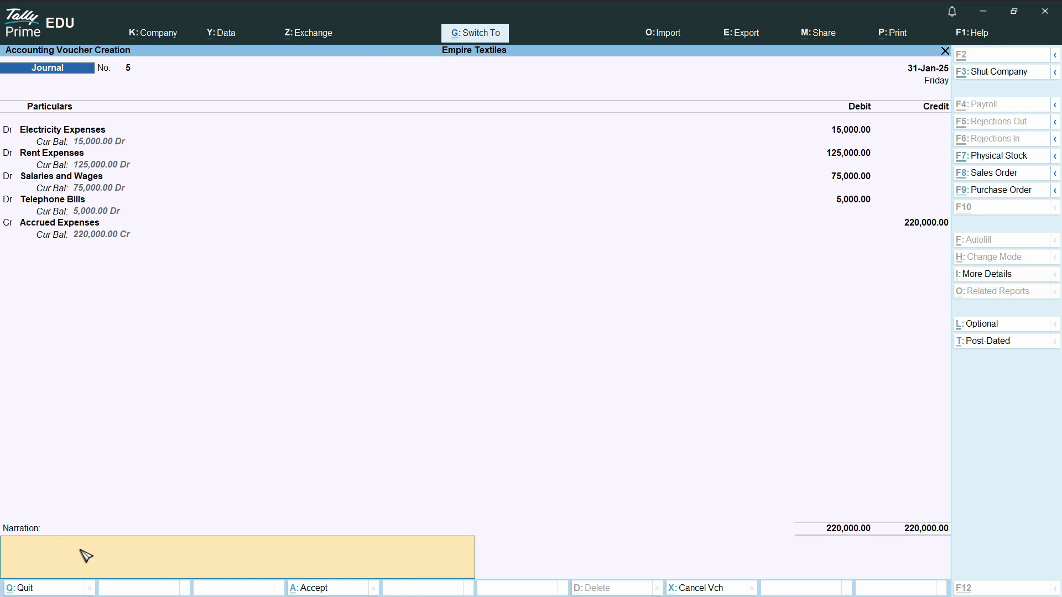
pyautogui.hotkey('ctrl', 'alt', 'v')
pyautogui.press('ctrl')
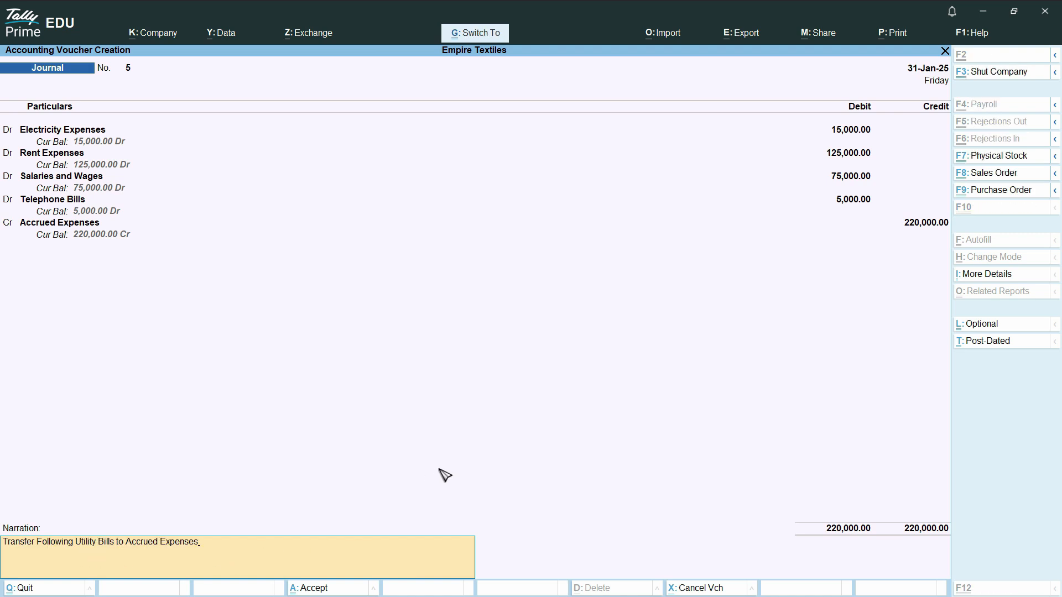
pyautogui.hotkey('ctrl', 'a')
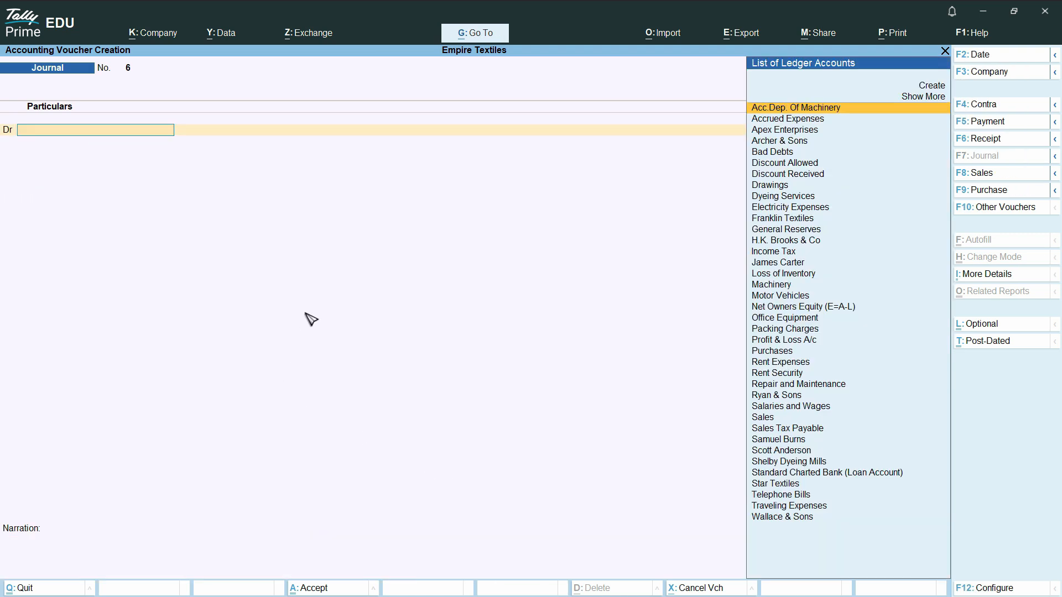